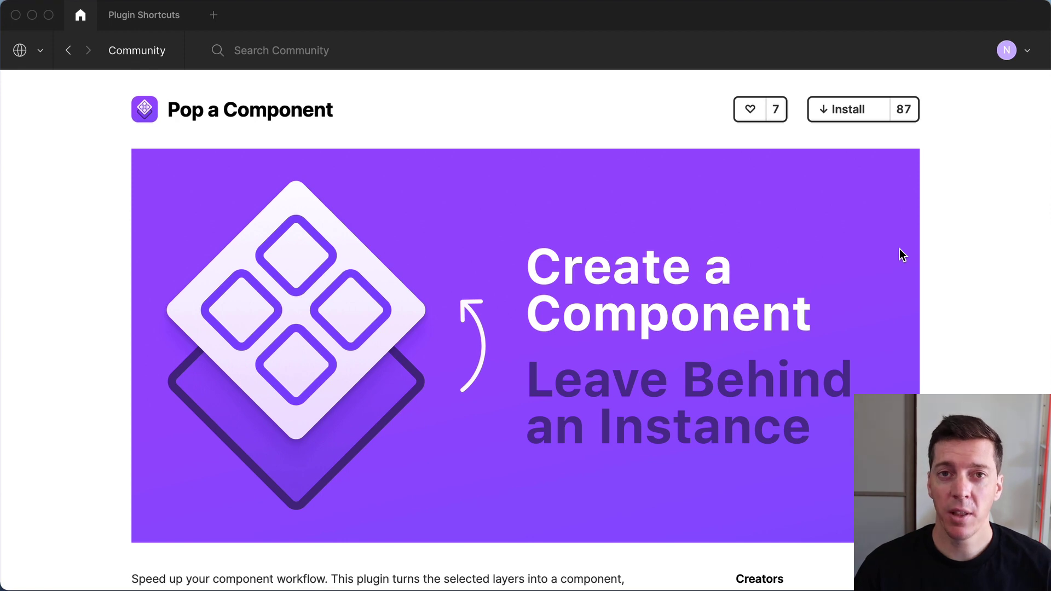
Install the Pop a Component plugin and return to the Plugin Shortcuts file
{"action": "left_click", "coordinate": [857, 113]}
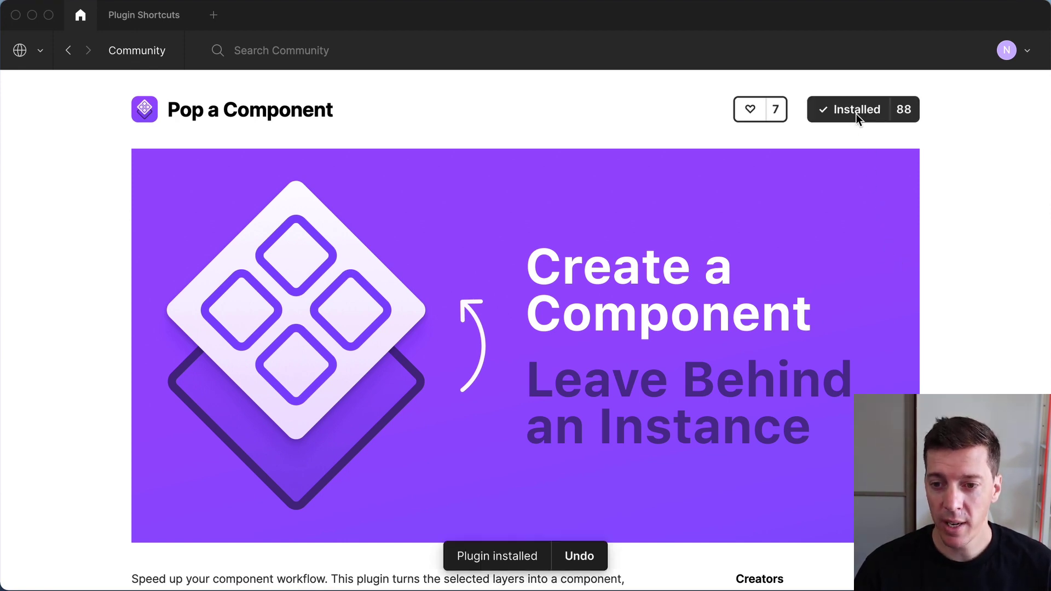
{"action": "left_click", "coordinate": [146, 18]}
Find Pop a Component in the canvas and main Plugins menus, then quick-search 'pop'
{"action": "right_click", "coordinate": [315, 124]}
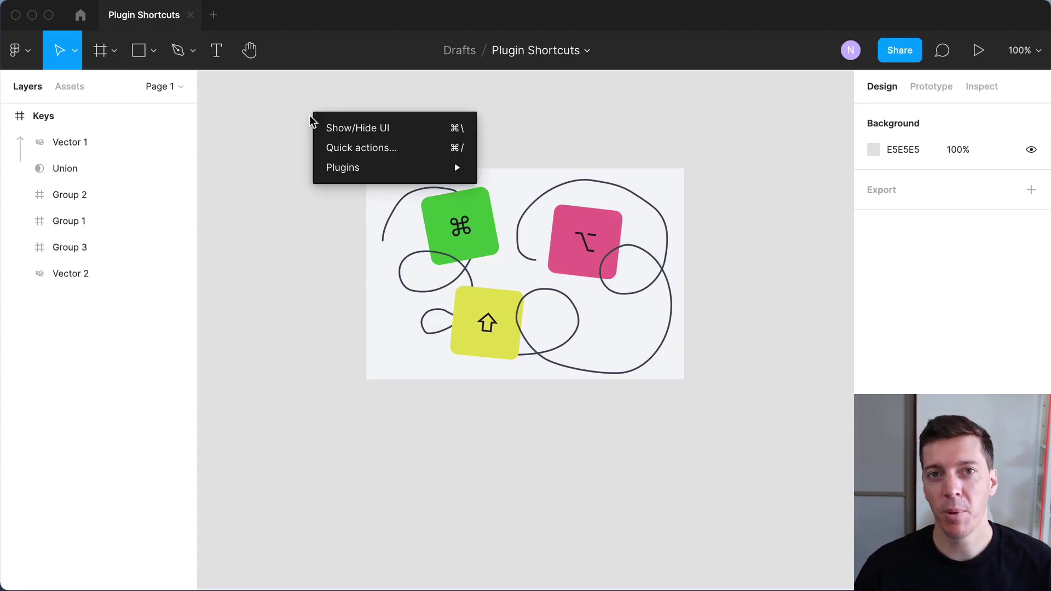
{"action": "mouse_move", "coordinate": [349, 169]}
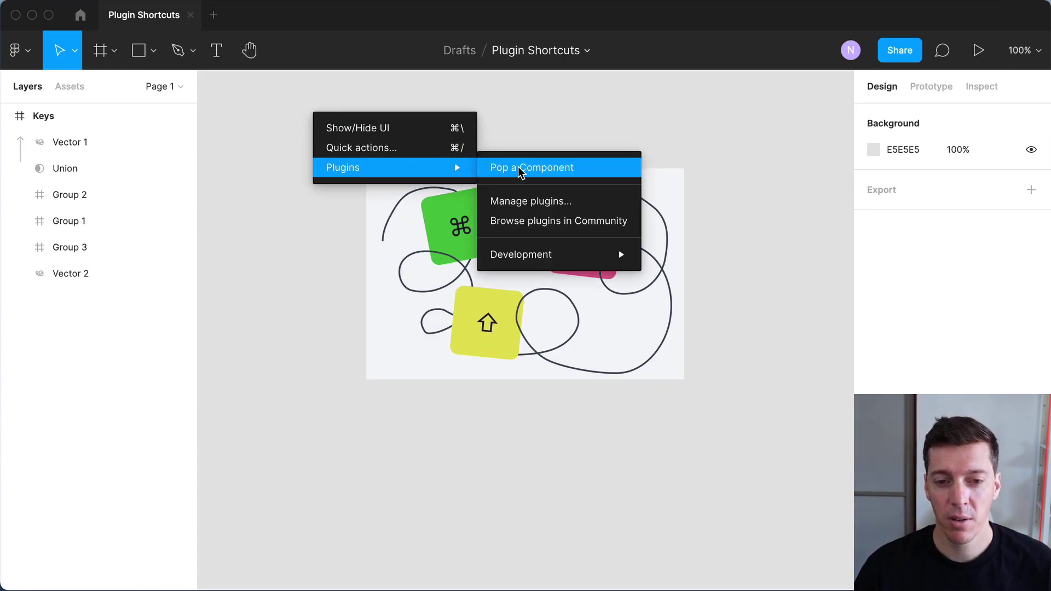
{"action": "left_click", "coordinate": [16, 50]}
{"action": "mouse_move", "coordinate": [86, 134]}
{"action": "mouse_move", "coordinate": [87, 284]}
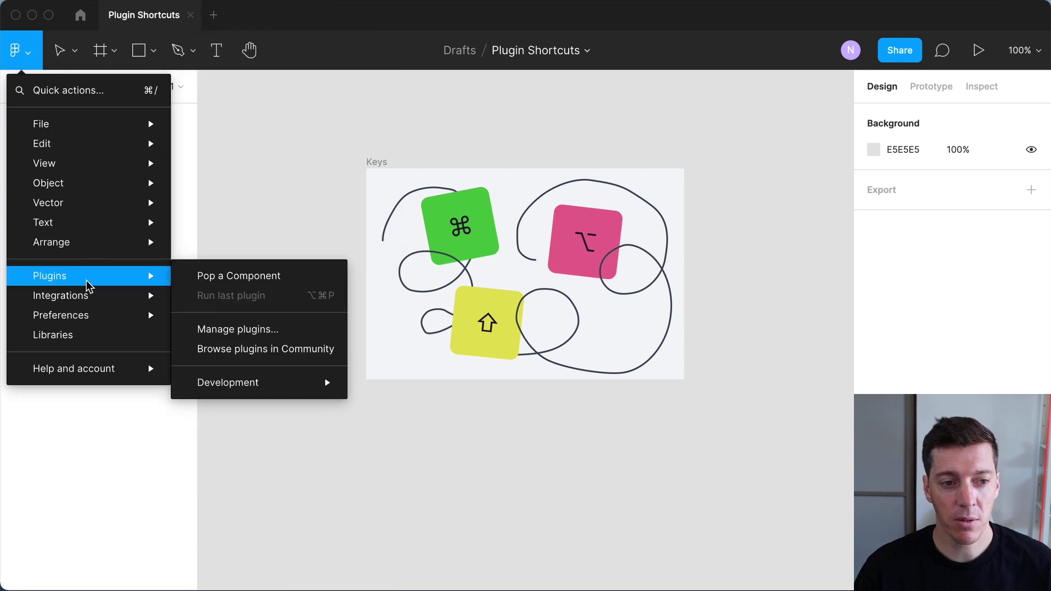
{"action": "left_click", "coordinate": [212, 274]}
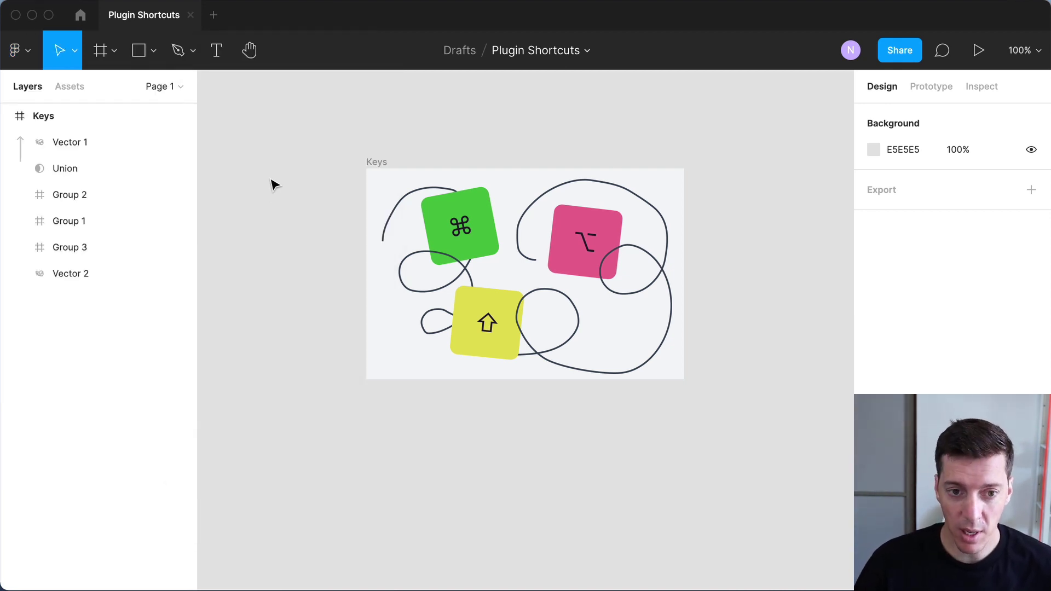
{"action": "key", "text": "super+slash"}
{"action": "type", "text": "pop"}
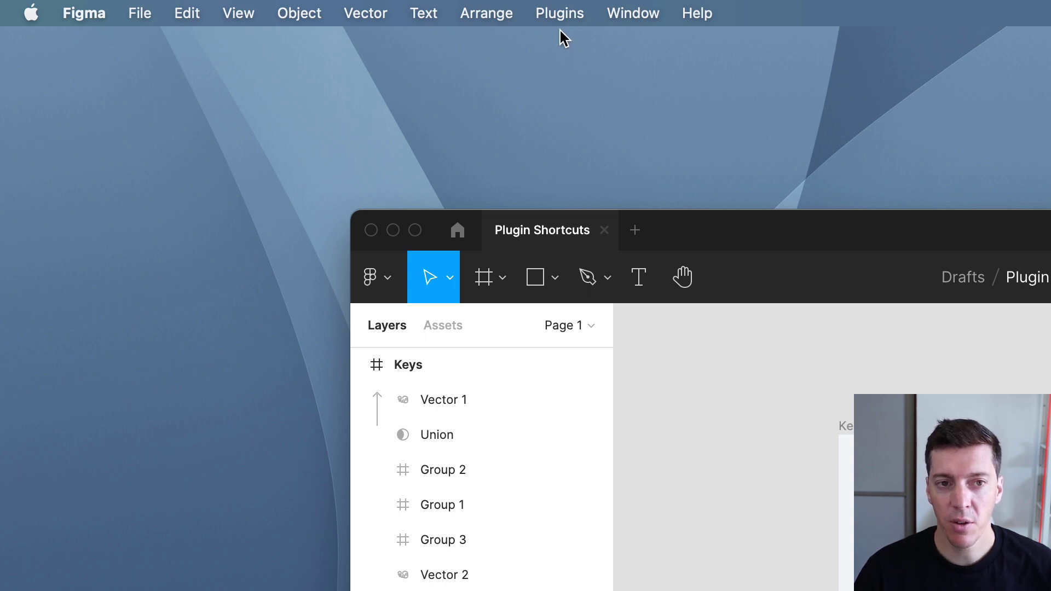
Run Pop a Component from the menu bar Plugins menu, then open the Apple menu
{"action": "left_click", "coordinate": [559, 13]}
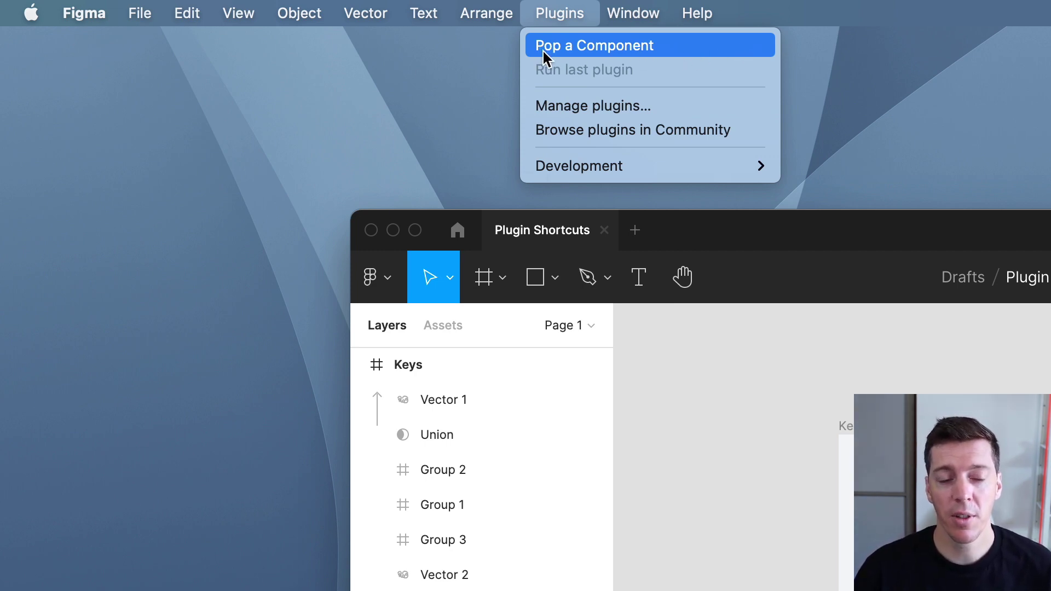
{"action": "left_click", "coordinate": [617, 56]}
{"action": "left_click", "coordinate": [34, 16]}
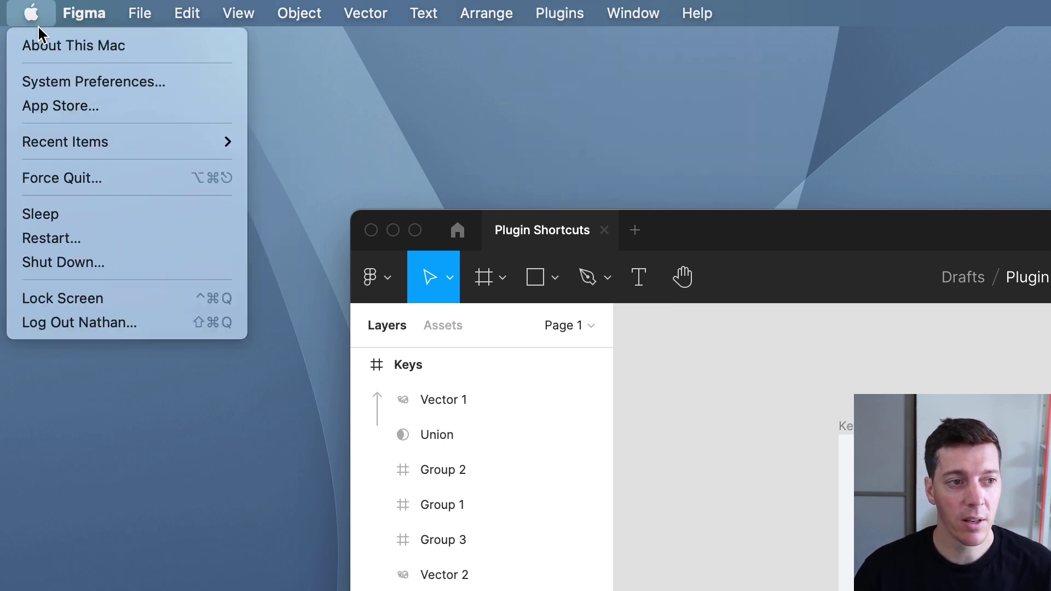
Go to System Preferences > Keyboard > Shortcuts > App Shortcuts
{"action": "left_click", "coordinate": [48, 91]}
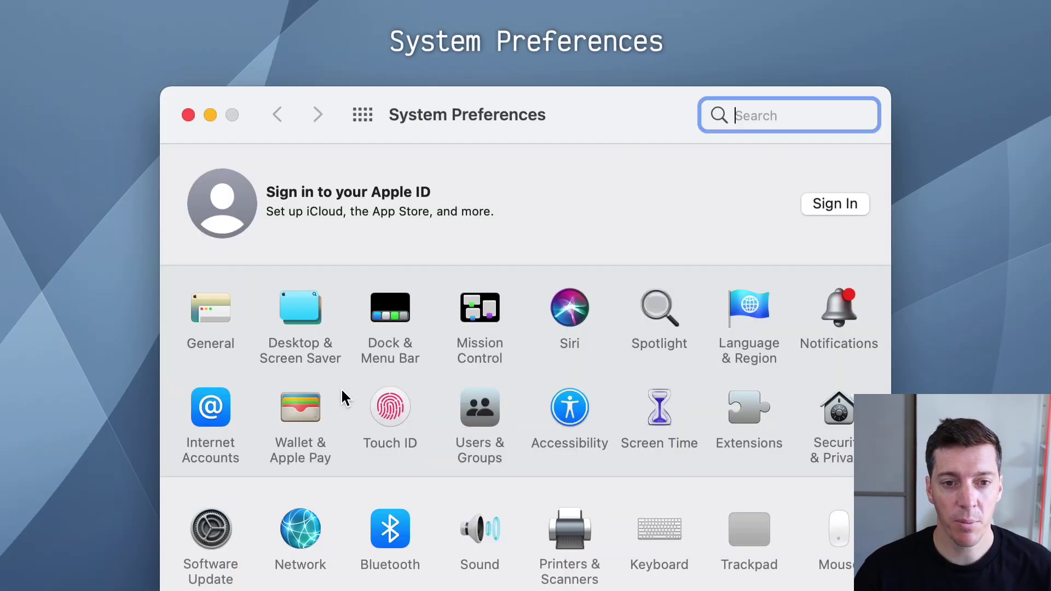
{"action": "left_click", "coordinate": [648, 527]}
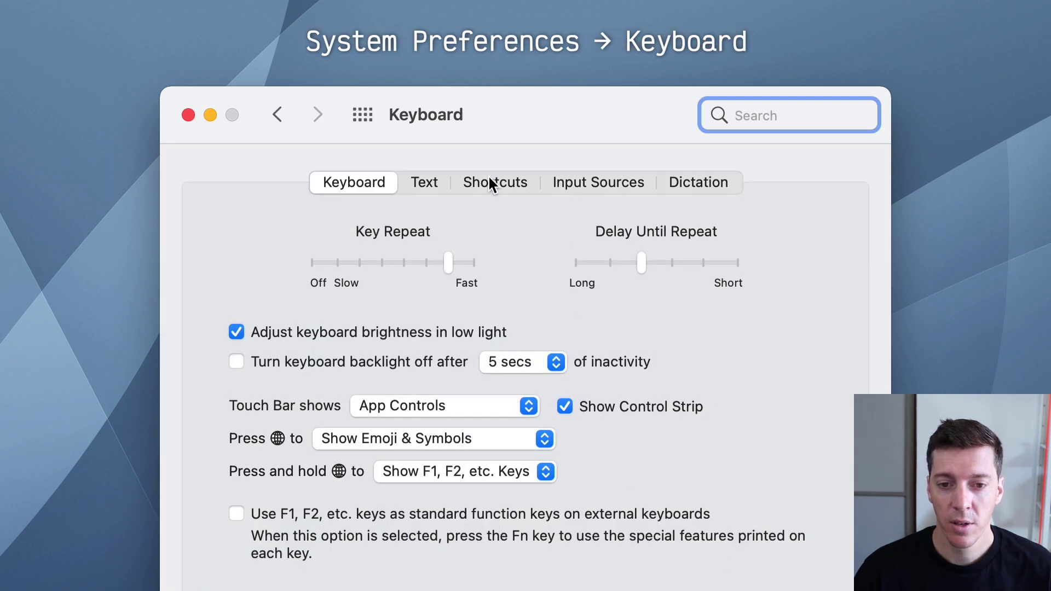
{"action": "left_click", "coordinate": [490, 179]}
{"action": "left_click", "coordinate": [268, 416]}
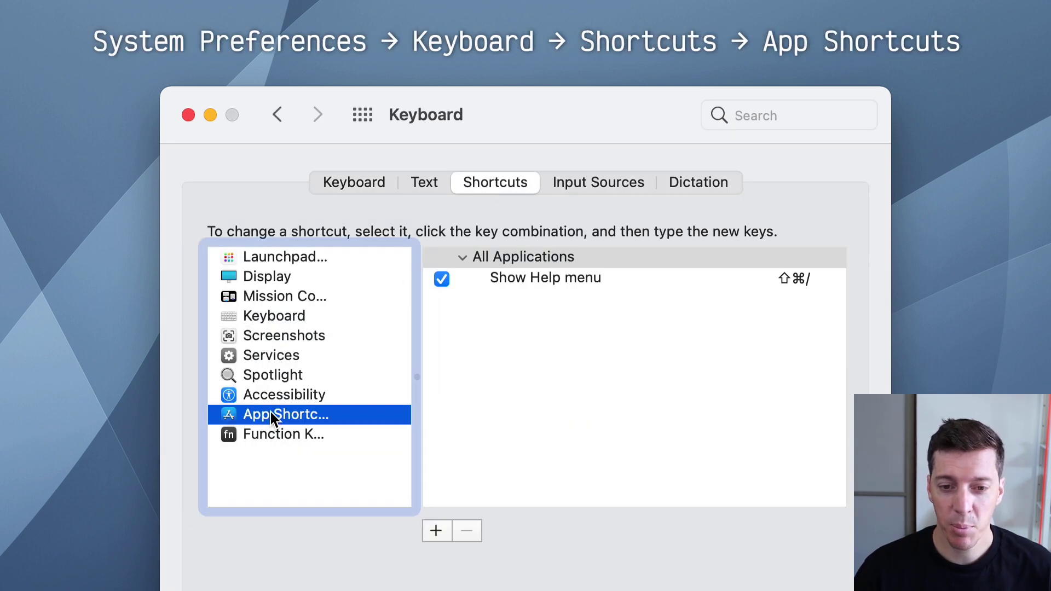
Add a Figma app shortcut mapping menu title 'Pop a Component' to Control-Command-K
{"action": "left_click", "coordinate": [436, 530]}
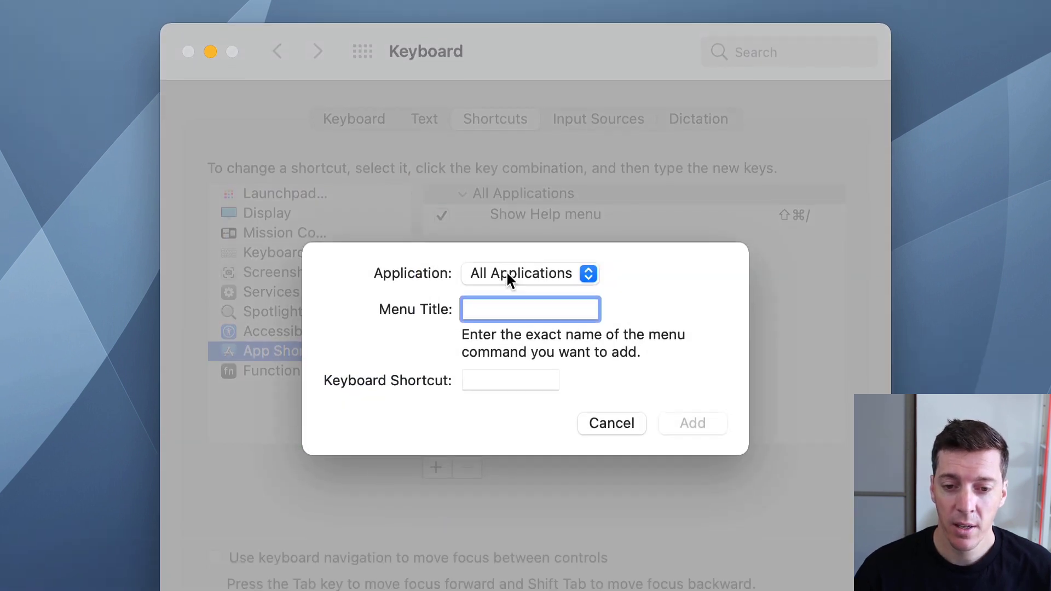
{"action": "left_click", "coordinate": [508, 275]}
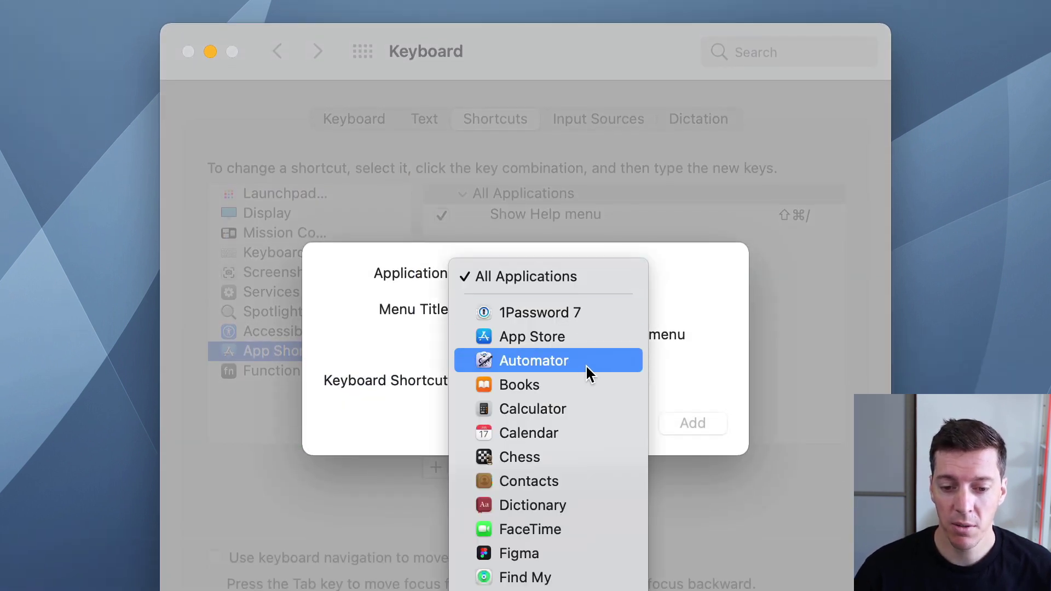
{"action": "key", "text": "f"}
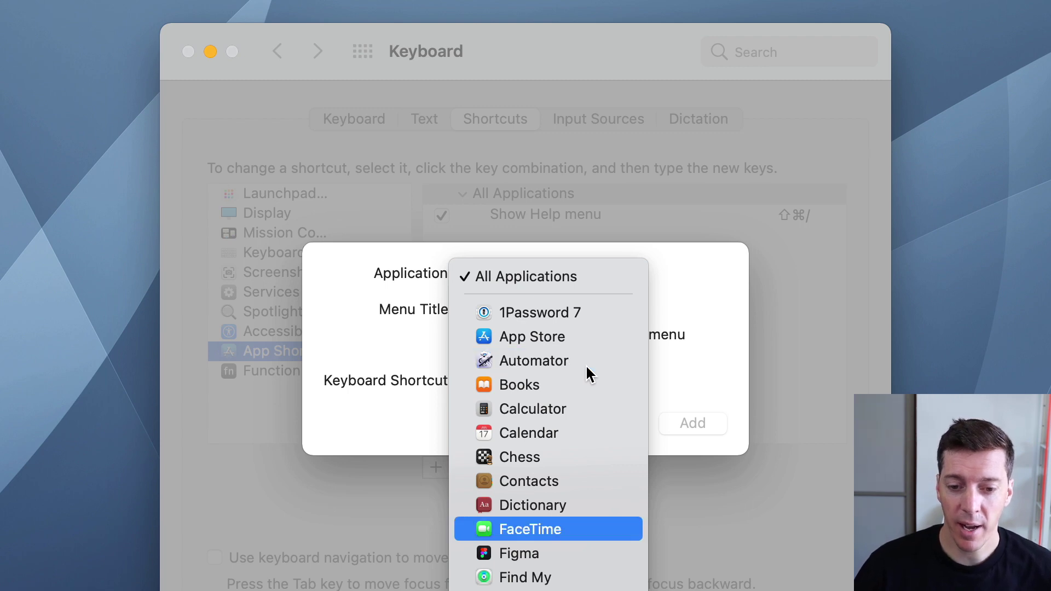
{"action": "key", "text": "i"}
{"action": "key", "text": "Return"}
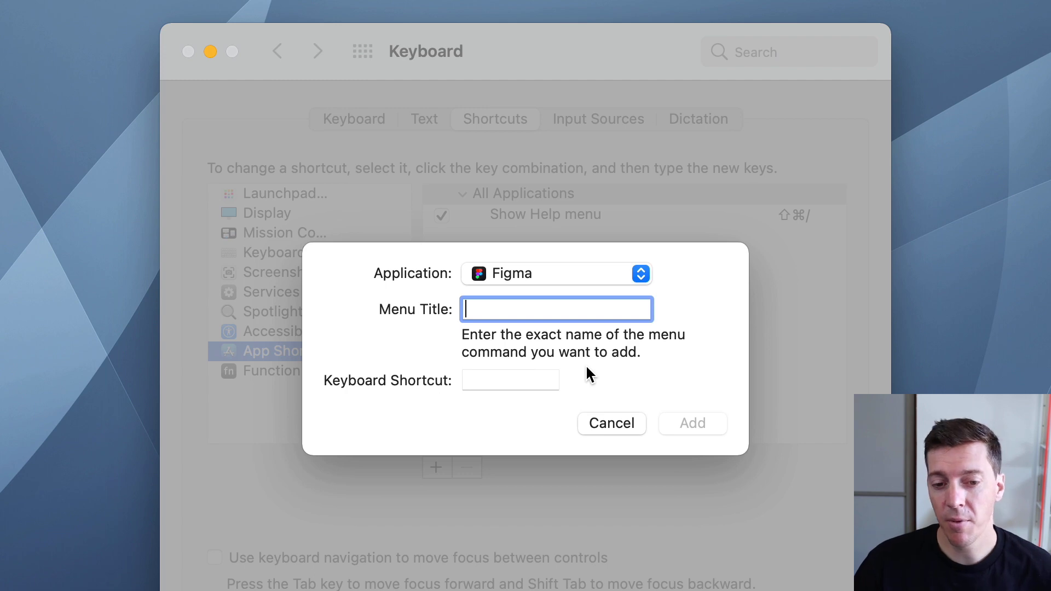
{"action": "type", "text": "Pop a Component"}
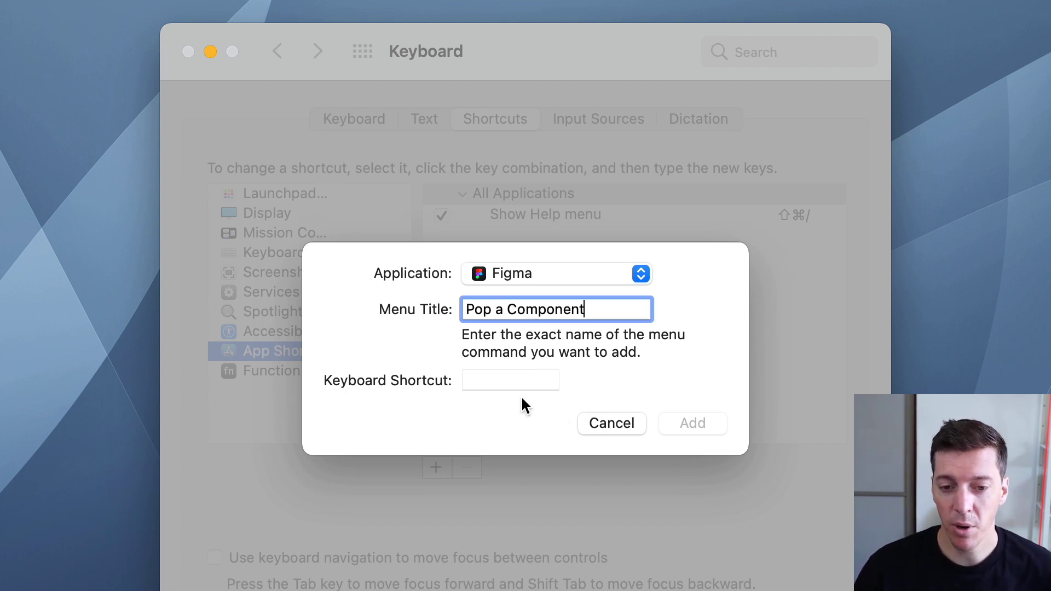
{"action": "left_click", "coordinate": [509, 380]}
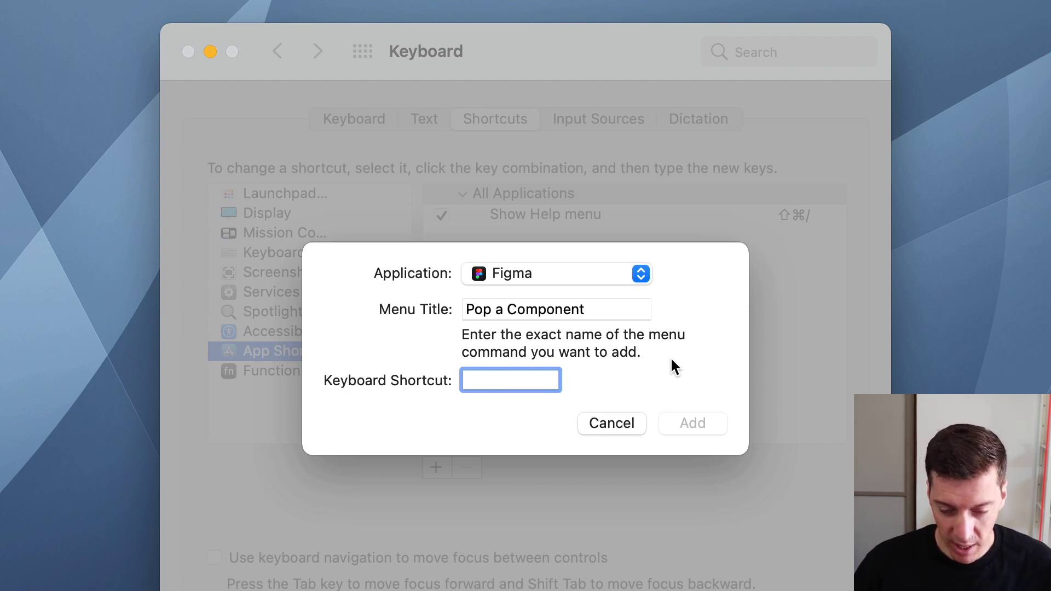
{"action": "key", "text": "ctrl+super+k"}
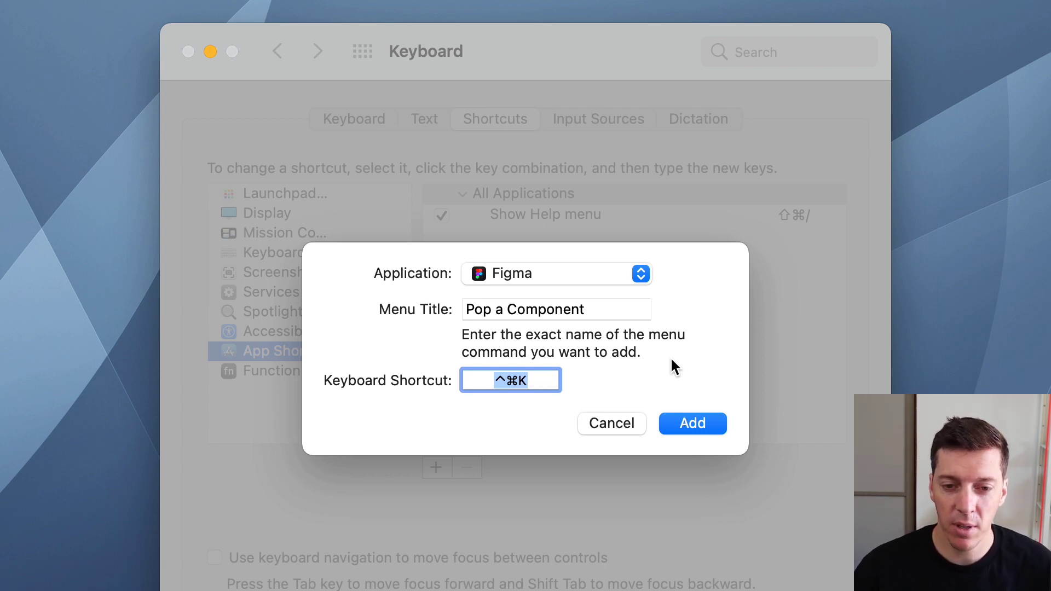
{"action": "left_click", "coordinate": [692, 424]}
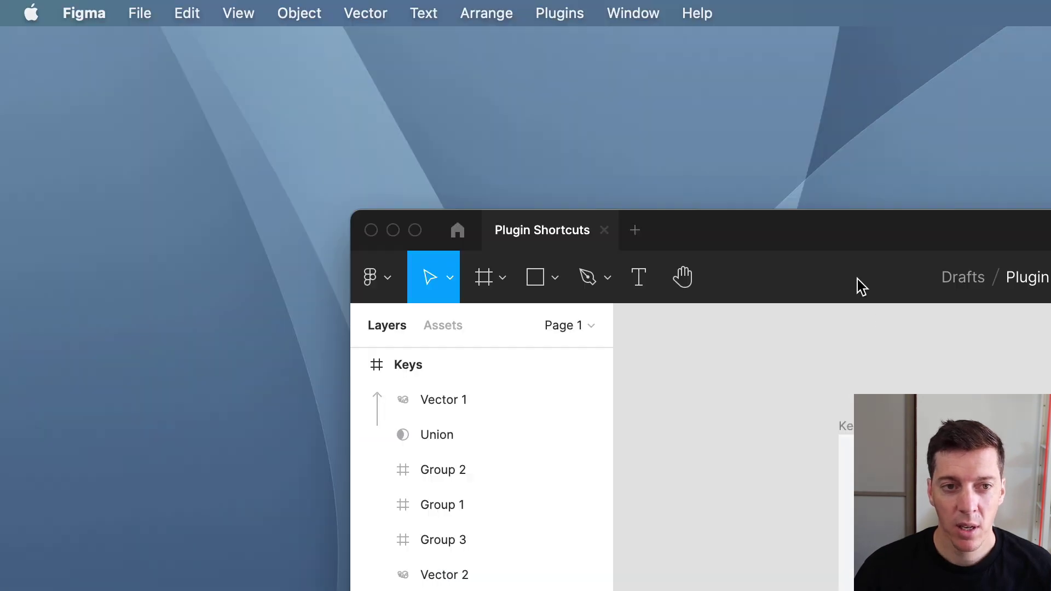
Confirm the Plugins menu shows ^⌘K for Pop a Component, then select the green ⌘ key
{"action": "left_click", "coordinate": [553, 11]}
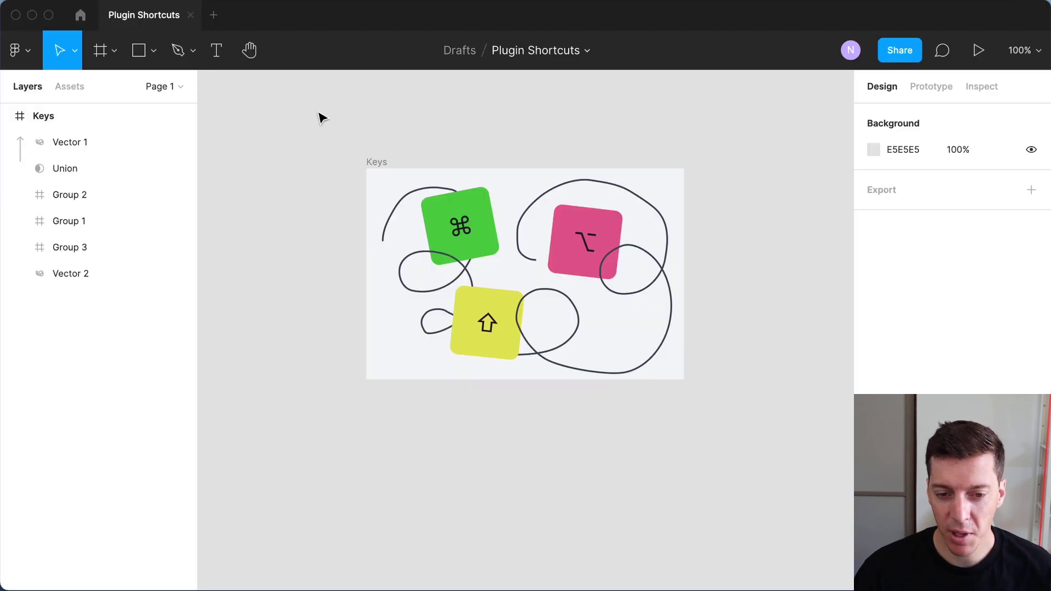
{"action": "left_click", "coordinate": [996, 507]}
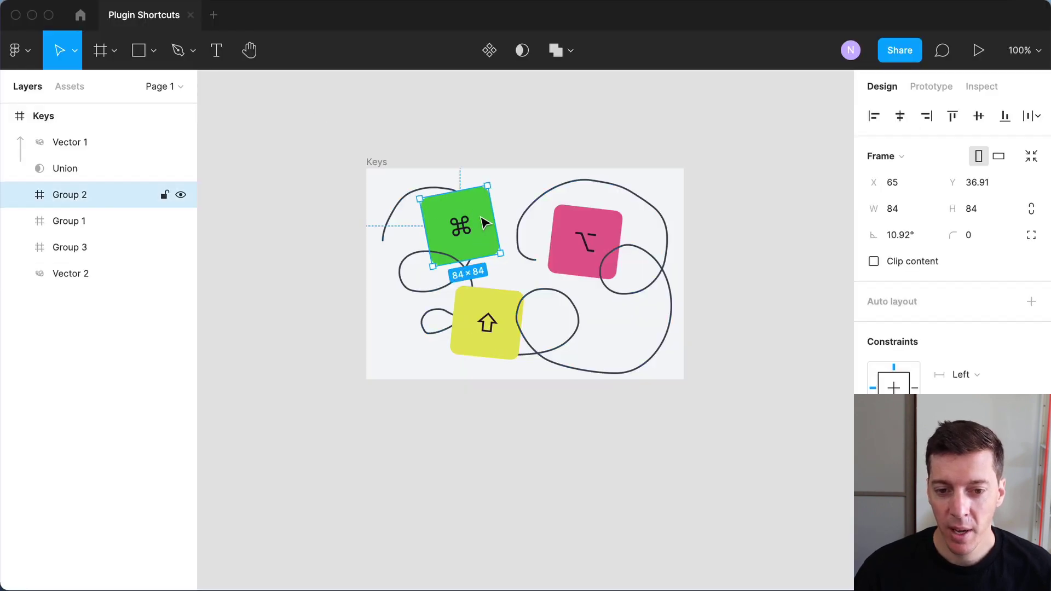
Pop the green ⌘ key into a Group 2 component left of Keys, then pop the pink ⌥ key
{"action": "right_click", "coordinate": [448, 209]}
{"action": "mouse_move", "coordinate": [602, 428]}
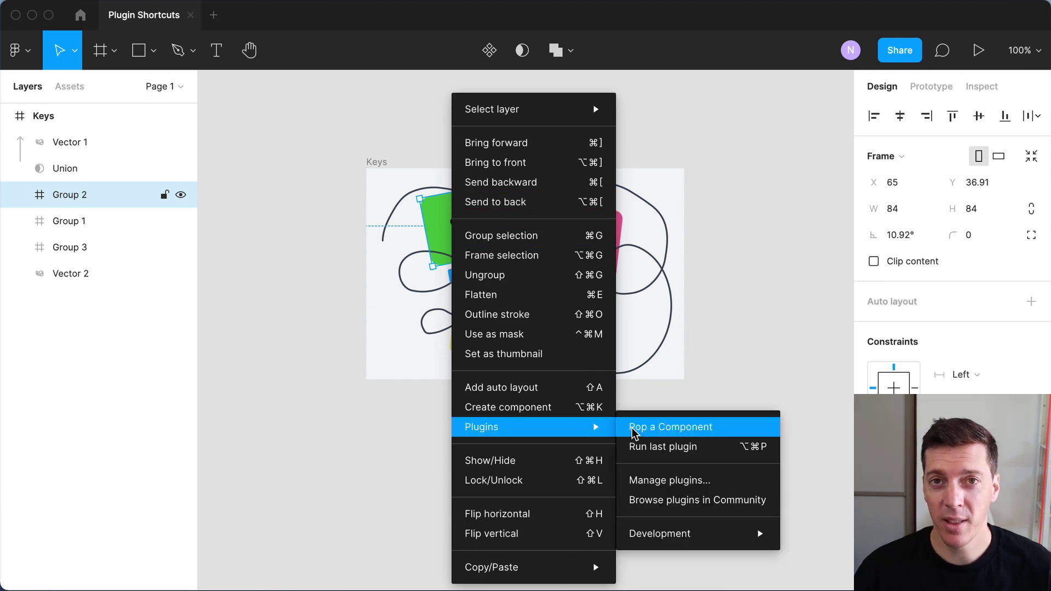
{"action": "left_click", "coordinate": [691, 435]}
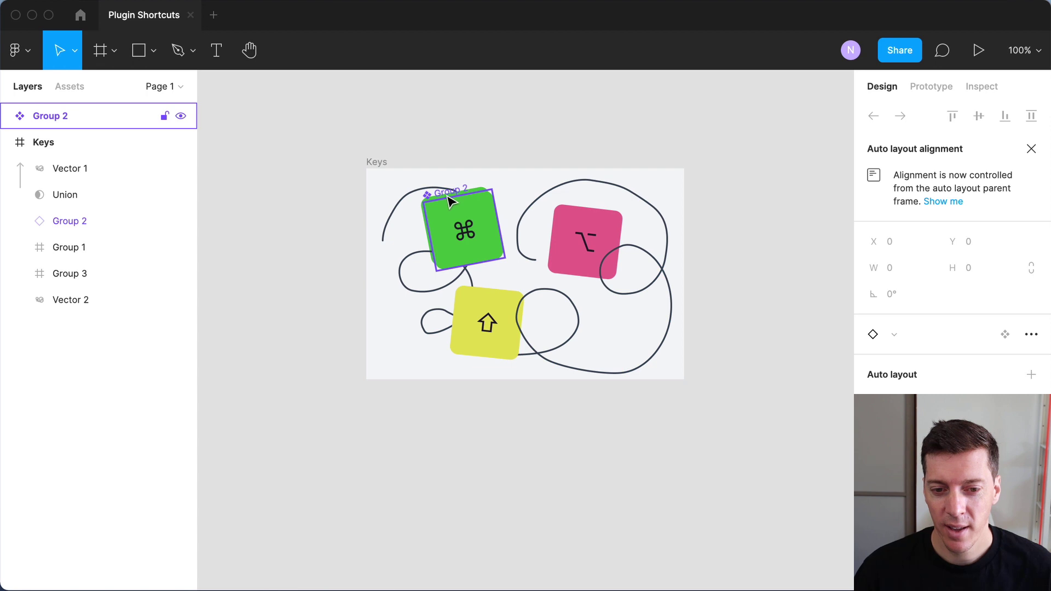
{"action": "left_click_drag", "start_coordinate": [454, 204], "coordinate": [285, 118]}
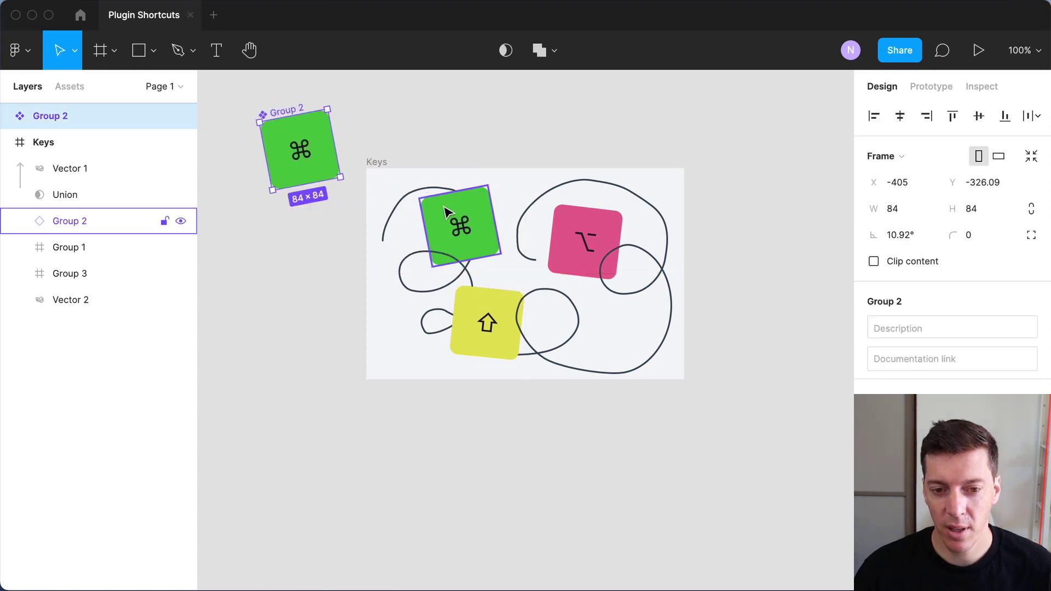
{"action": "left_click", "coordinate": [460, 227]}
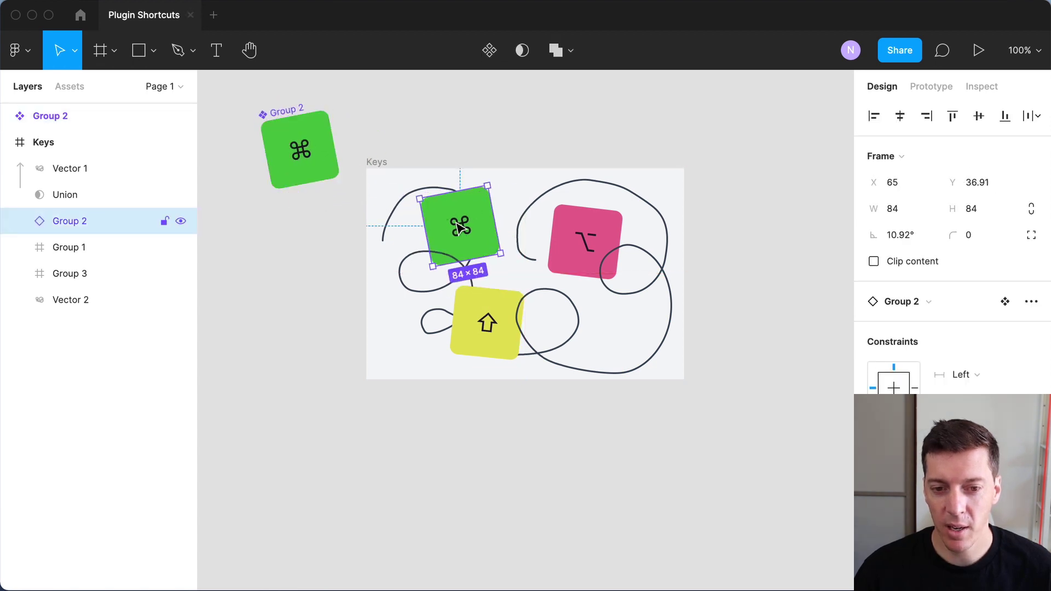
{"action": "left_click", "coordinate": [592, 233]}
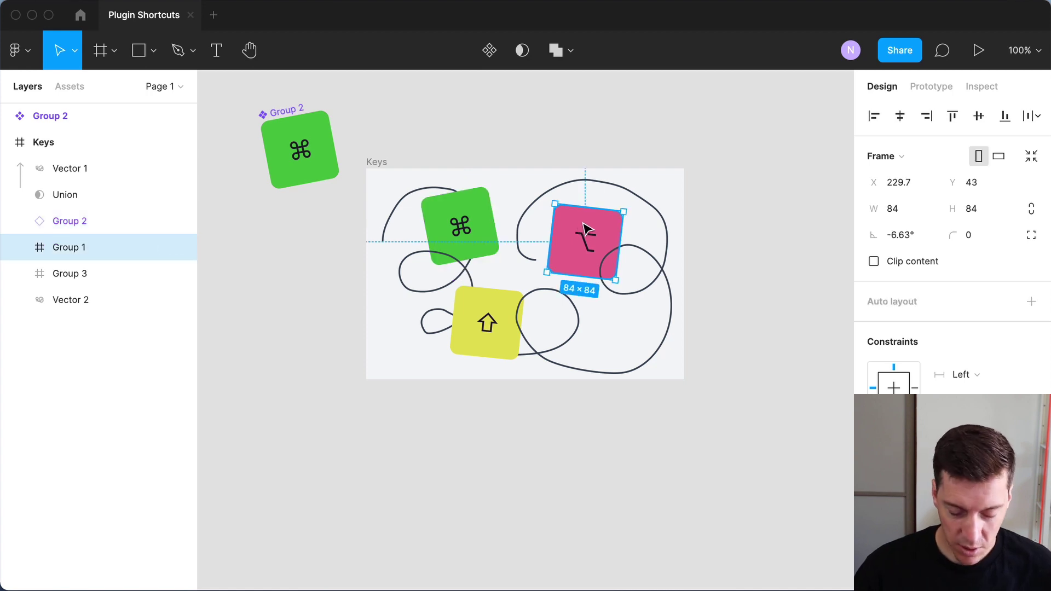
{"action": "key", "text": "super+alt+p"}
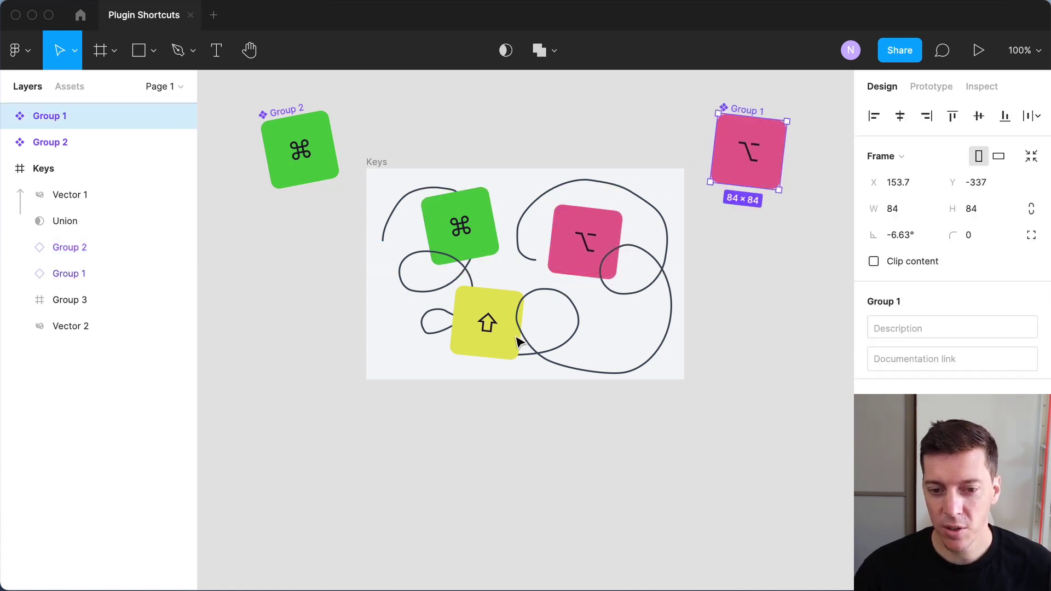
Select the yellow ⇧ key and pop it into a Group 3 component with the shortcut
{"action": "left_click", "coordinate": [474, 337]}
{"action": "left_click", "coordinate": [487, 313]}
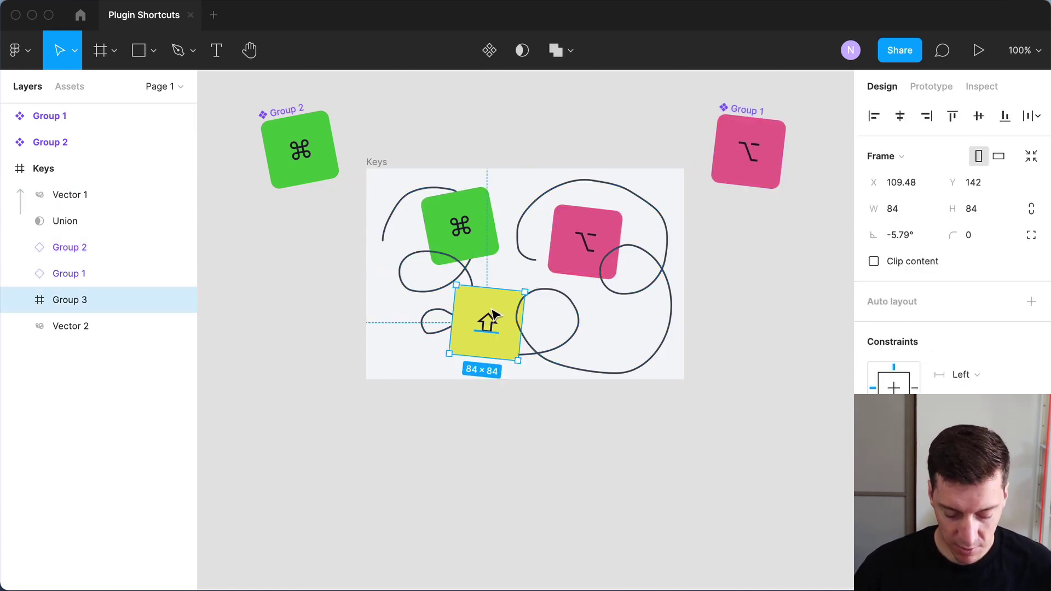
{"action": "key", "text": "super+alt+p"}
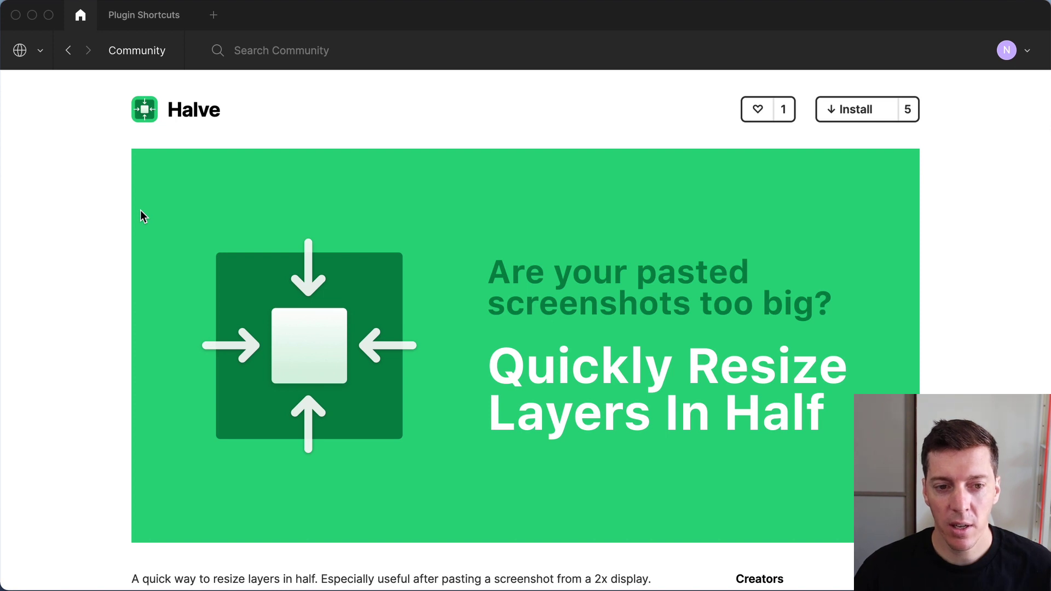
Install the Halve plugin, close the plugins list, and open the Apple menu
{"action": "left_click", "coordinate": [858, 111]}
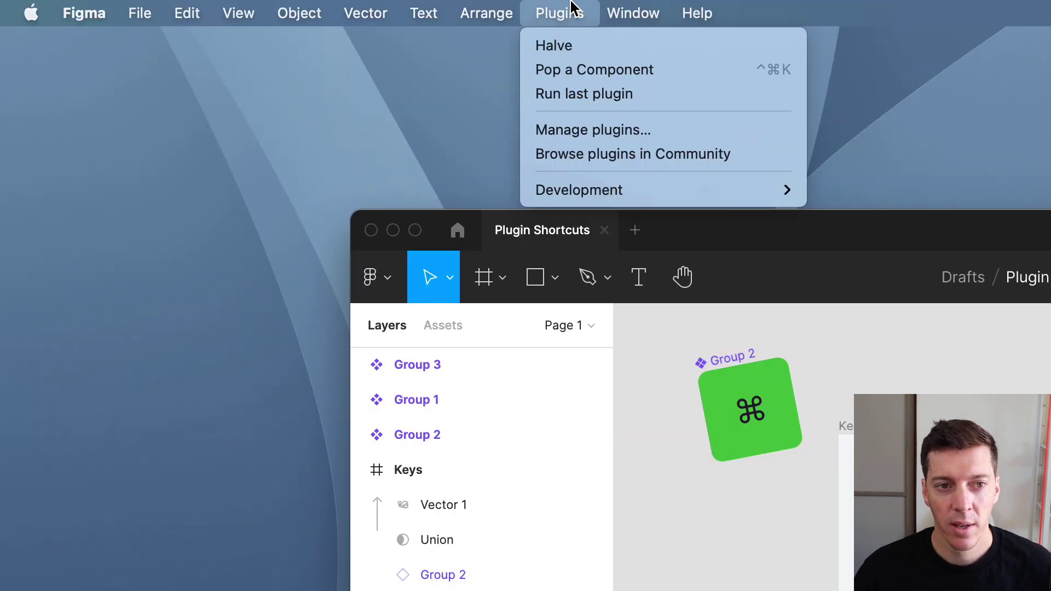
{"action": "left_click", "coordinate": [570, 47]}
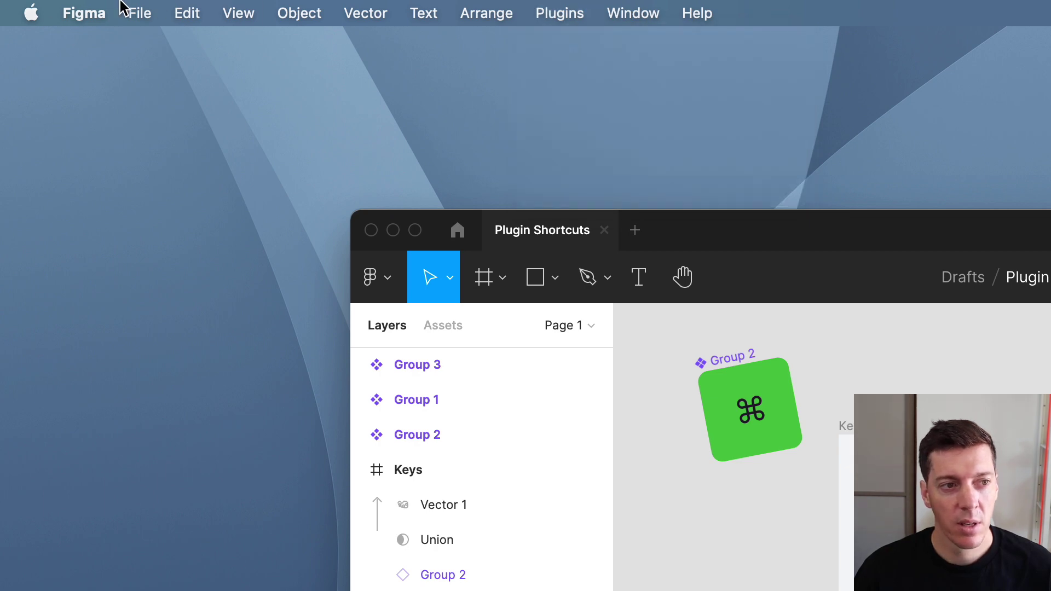
{"action": "left_click", "coordinate": [31, 12]}
Add a Figma app shortcut mapping menu title 'Halve' to Control-Command-H
{"action": "left_click", "coordinate": [66, 81]}
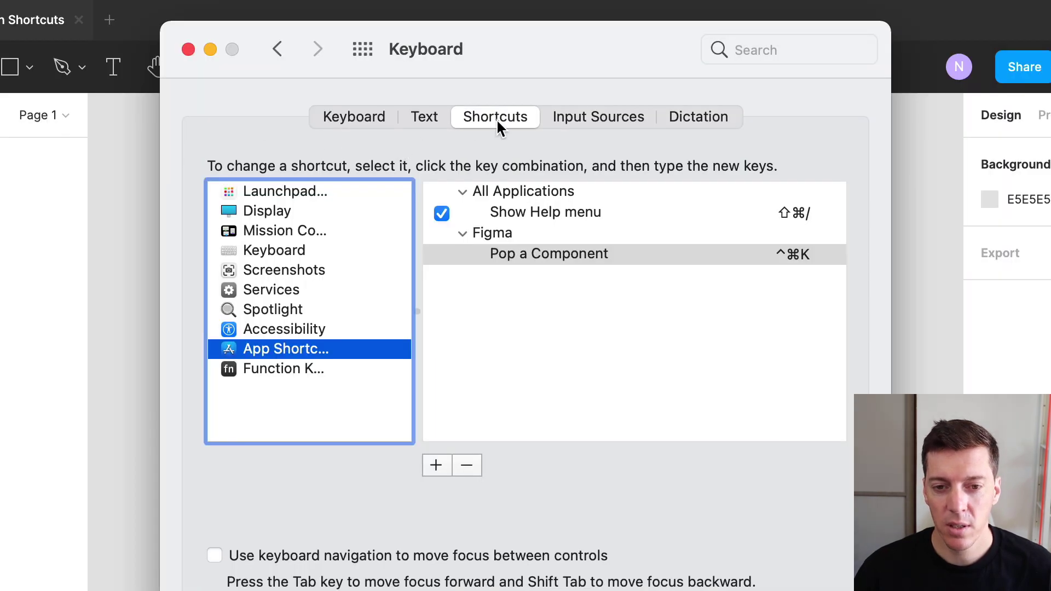
{"action": "left_click", "coordinate": [436, 466]}
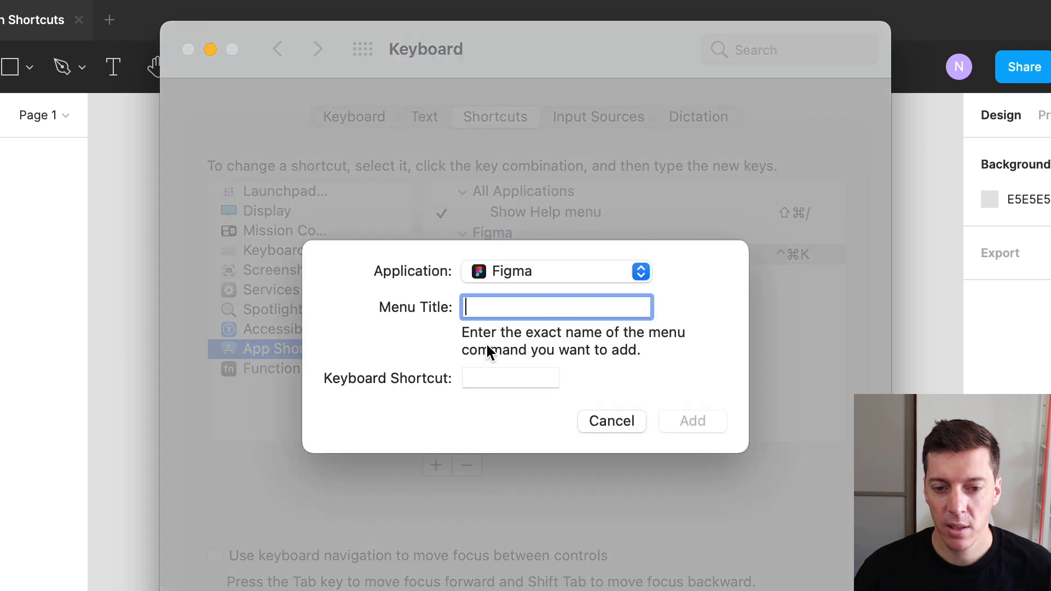
{"action": "type", "text": "Halve"}
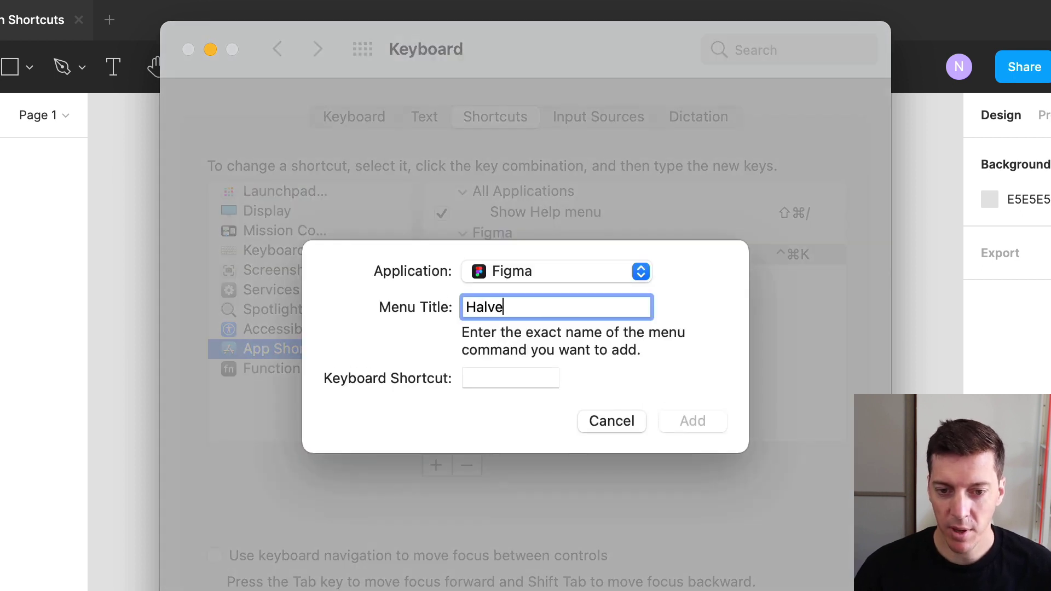
{"action": "left_click", "coordinate": [495, 378]}
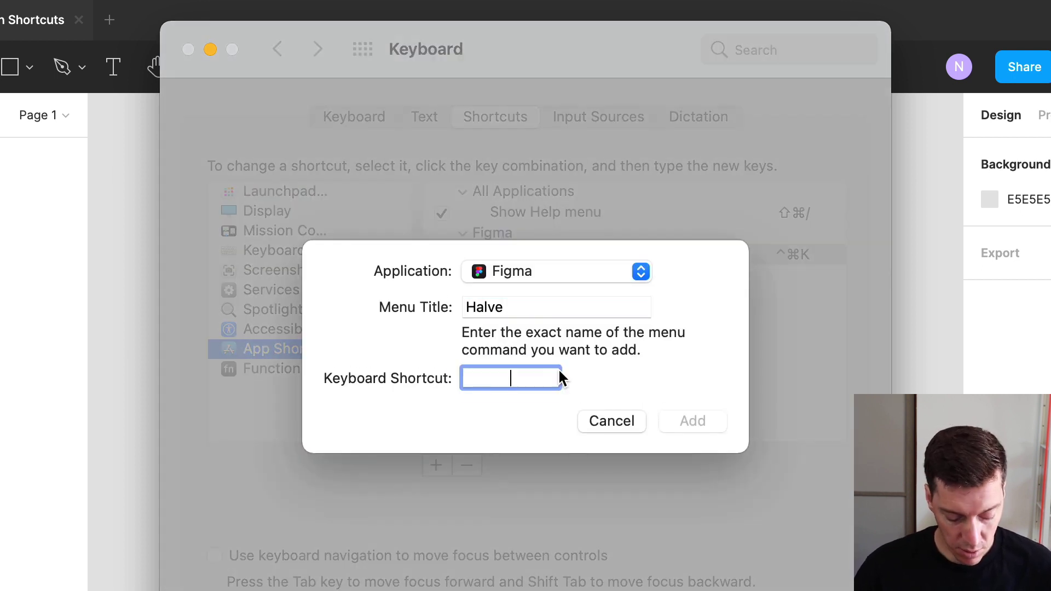
{"action": "key", "text": "ctrl+super+h"}
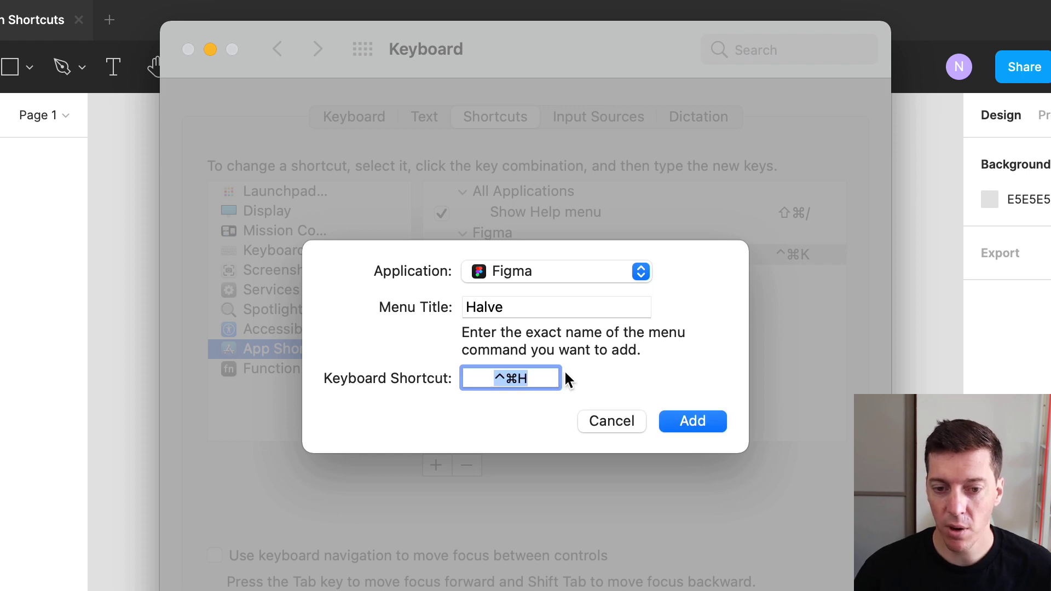
{"action": "left_click", "coordinate": [698, 425]}
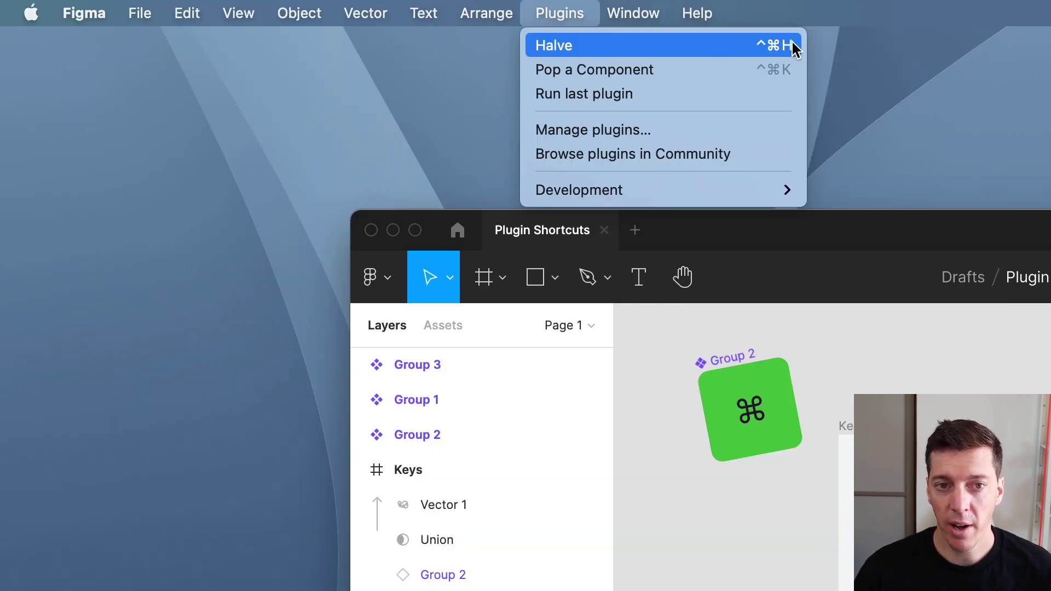
Close the plugins list and capture a region screenshot of the Text and Hand tools
{"action": "left_click", "coordinate": [767, 49]}
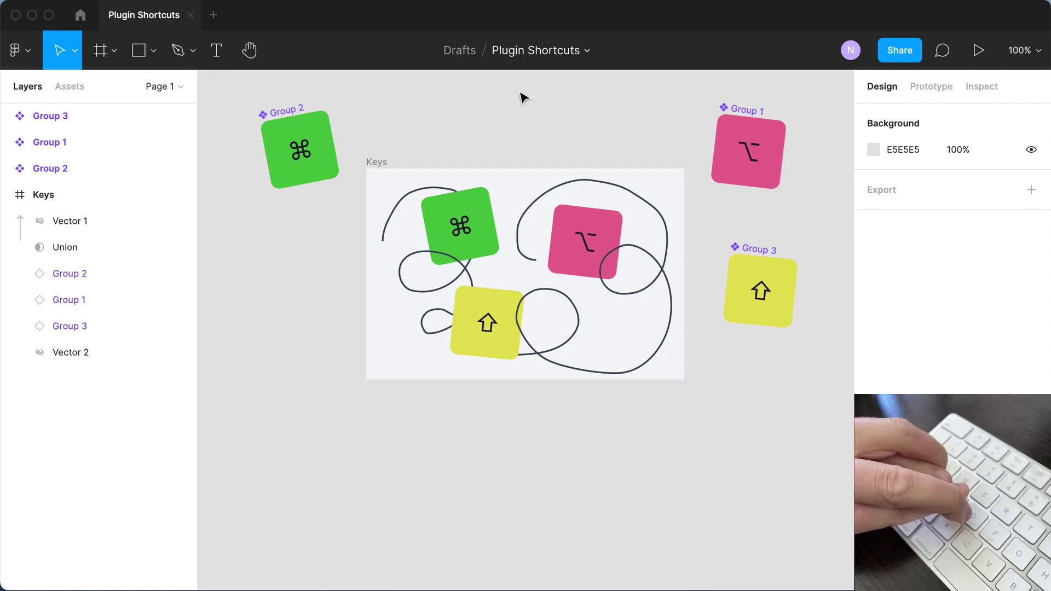
{"action": "key", "text": "super+shift+4"}
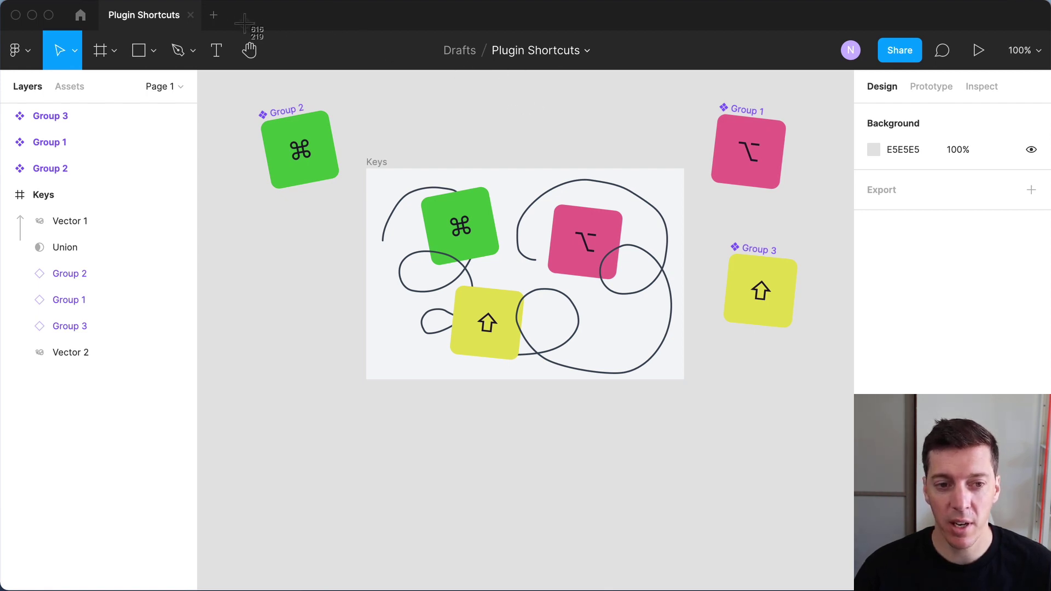
{"action": "left_click_drag", "start_coordinate": [198, 30], "coordinate": [271, 66]}
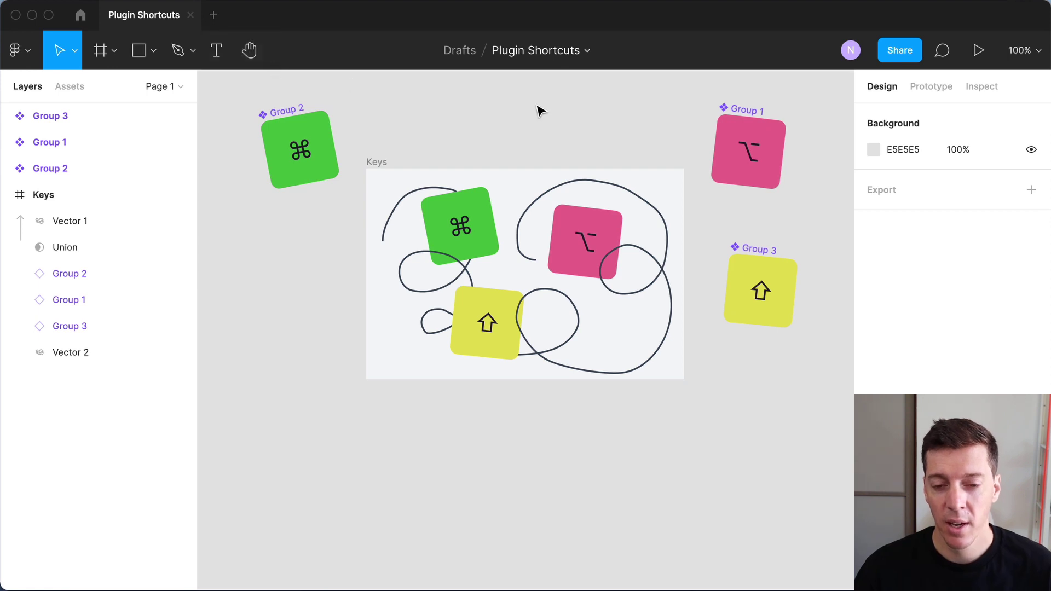
Paste the captured toolbar screenshot onto the canvas and nudge it into place
{"action": "scroll", "coordinate": [609, 148], "scroll_direction": "down", "scroll_amount": 2}
{"action": "scroll", "coordinate": [646, 209], "scroll_direction": "down", "scroll_amount": 3}
{"action": "key", "text": "super+v"}
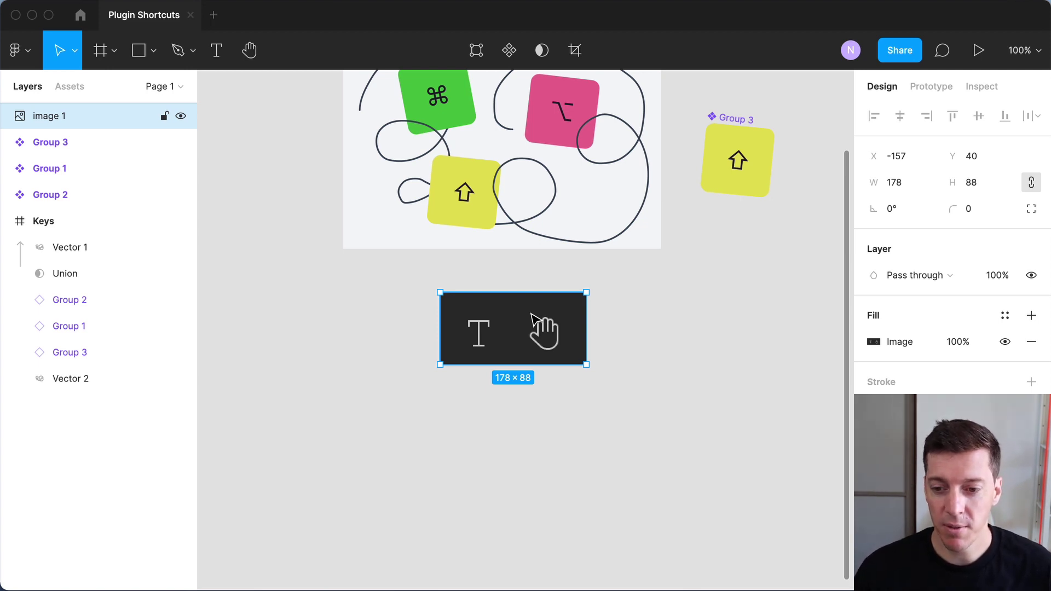
{"action": "left_click", "coordinate": [692, 300]}
{"action": "left_click_drag", "start_coordinate": [544, 329], "coordinate": [542, 323]}
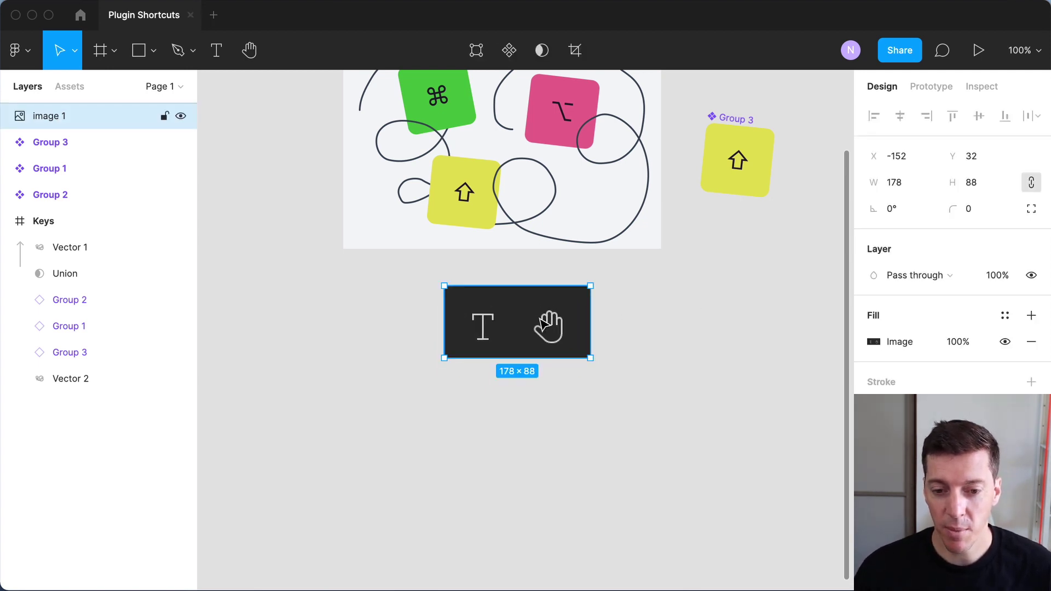
Run Halve on the screenshot to shrink it from 178×88 to 88×44
{"action": "left_click", "coordinate": [915, 182]}
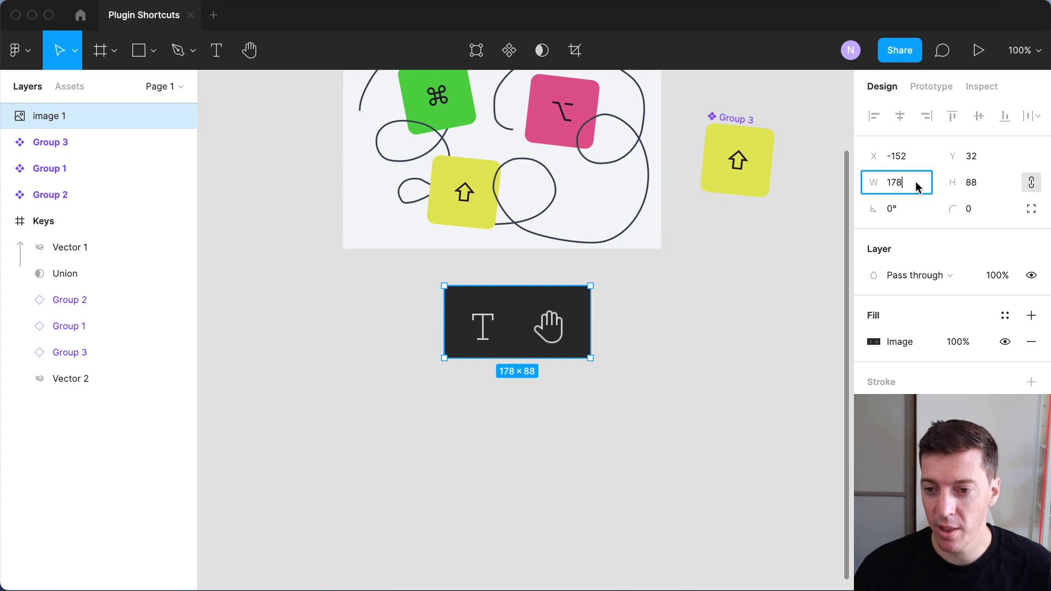
{"action": "type", "text": "/2"}
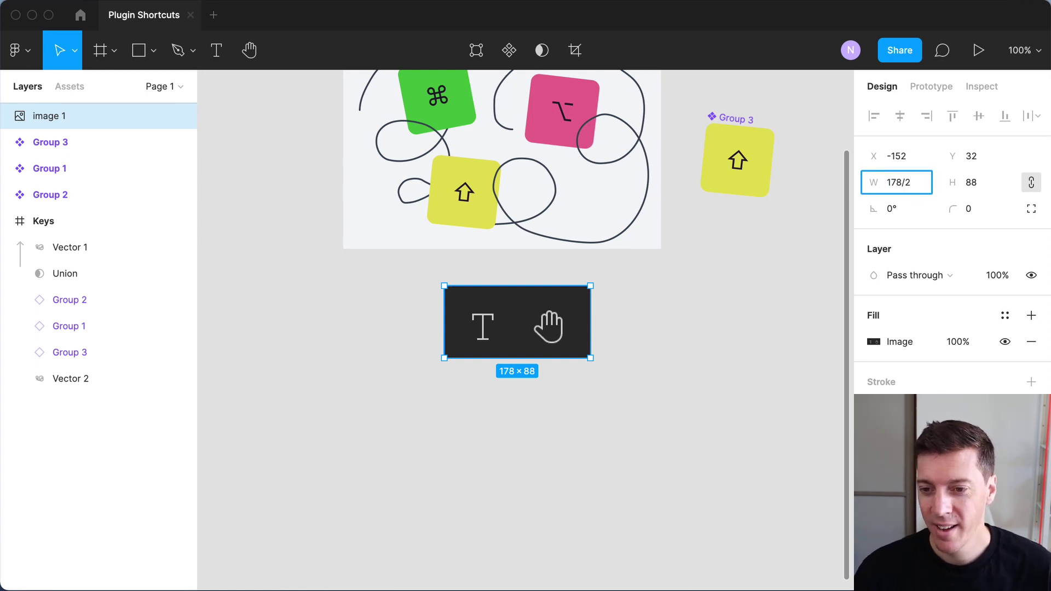
{"action": "key", "text": "Escape"}
{"action": "left_click", "coordinate": [777, 275]}
{"action": "mouse_move", "coordinate": [550, 333]}
{"action": "left_mouse_down"}
{"action": "mouse_move", "coordinate": [558, 339]}
{"action": "mouse_move", "coordinate": [558, 322]}
{"action": "left_mouse_up"}
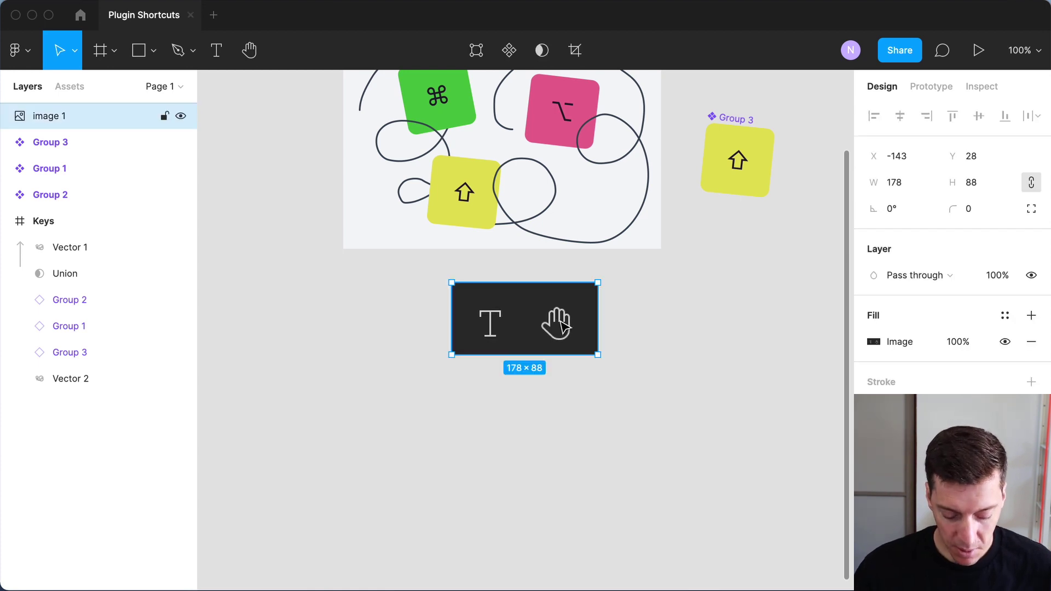
{"action": "key", "text": "super+alt+p"}
Capture the profile avatar area, paste it, and halve it to 50×37
{"action": "left_click", "coordinate": [608, 314]}
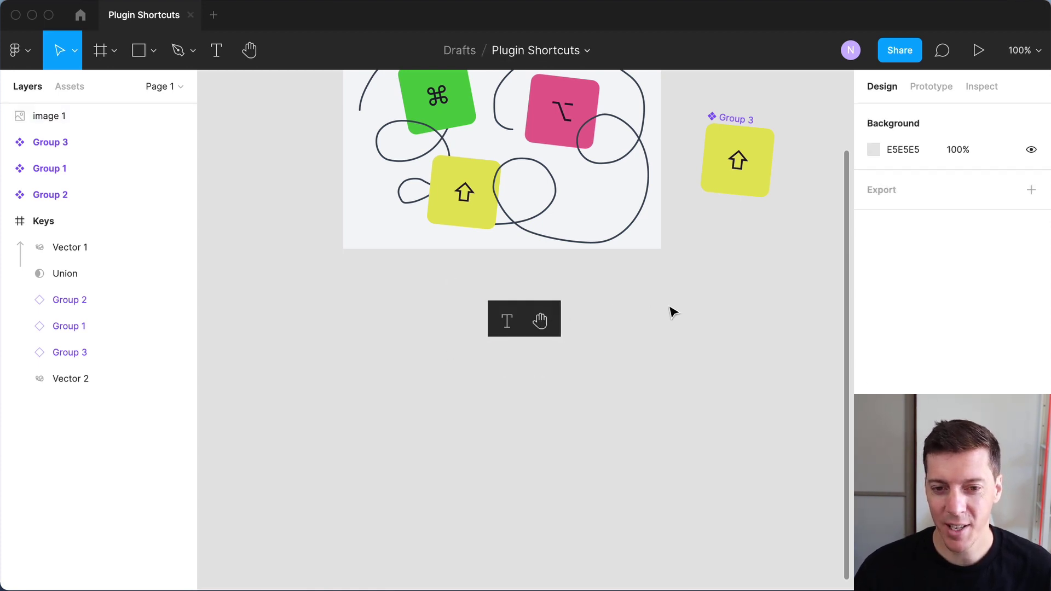
{"action": "key", "text": "super+shift+4"}
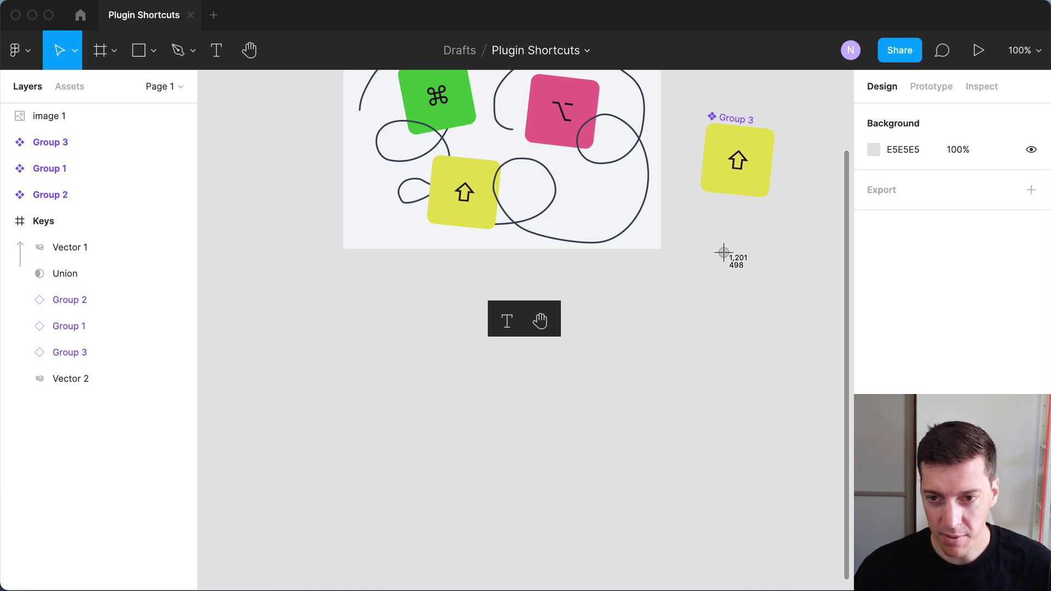
{"action": "left_click_drag", "start_coordinate": [824, 32], "coordinate": [869, 72]}
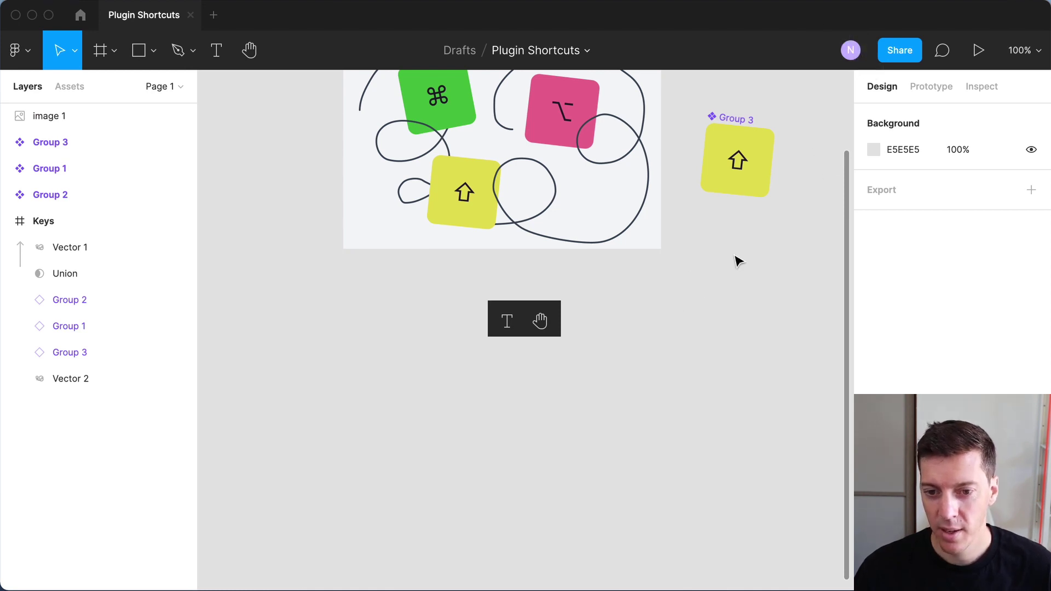
{"action": "key", "text": "super+v"}
{"action": "key", "text": "super+alt+p"}
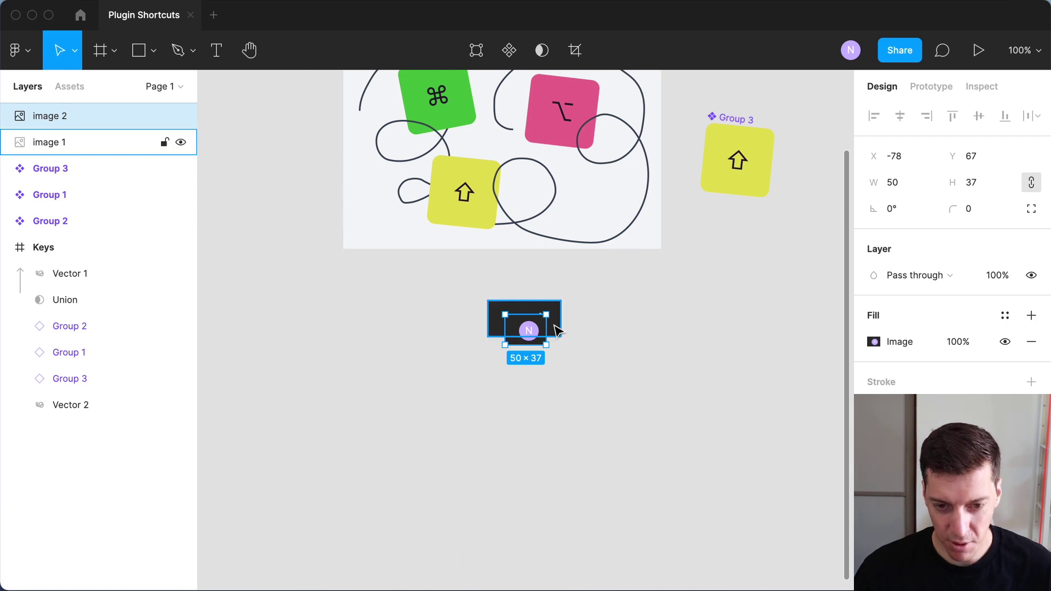
Move the avatar image (image 2) beside the halved toolbar screenshot and align it
{"action": "left_click_drag", "start_coordinate": [555, 331], "coordinate": [622, 297]}
{"action": "left_click", "coordinate": [642, 279]}
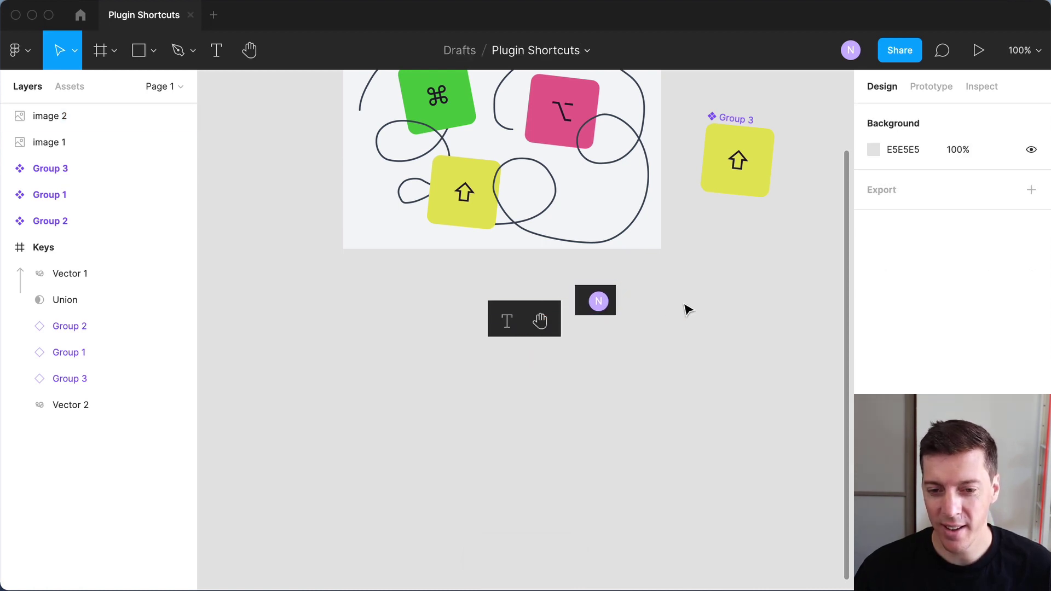
{"action": "left_click_drag", "start_coordinate": [598, 303], "coordinate": [598, 318]}
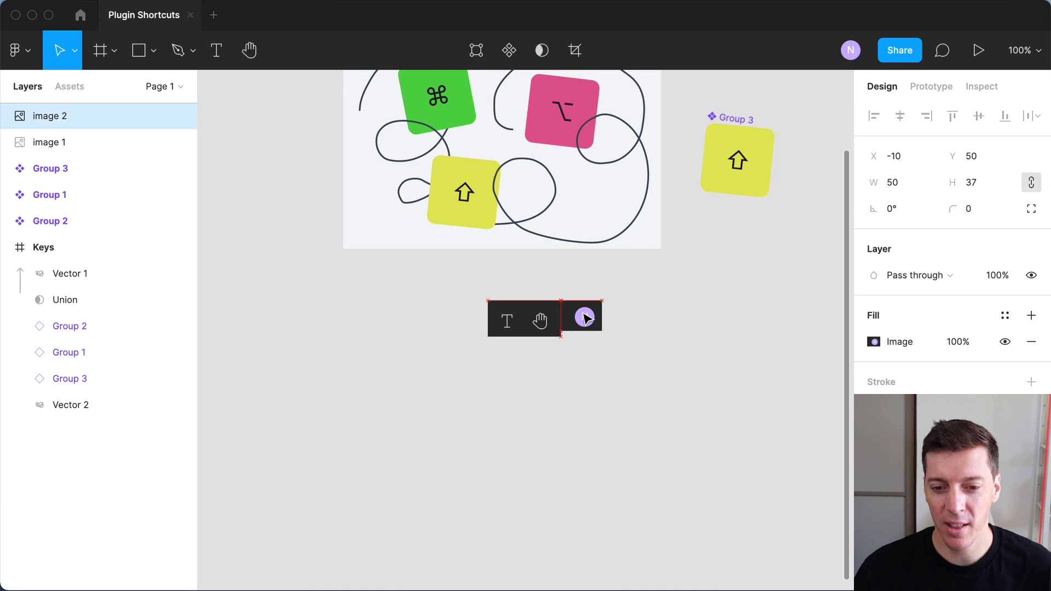
{"action": "left_click", "coordinate": [620, 284]}
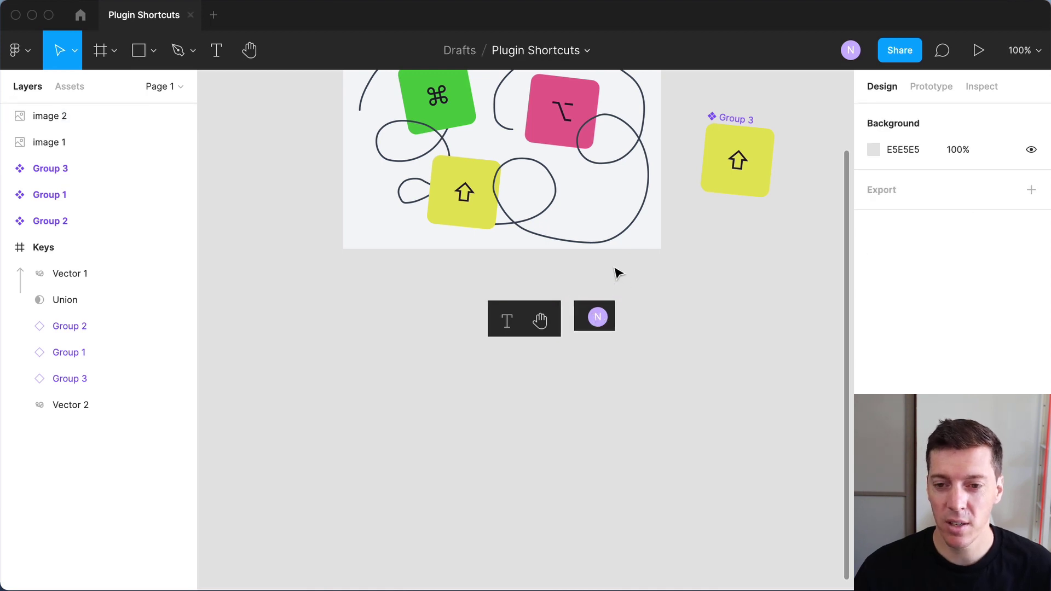